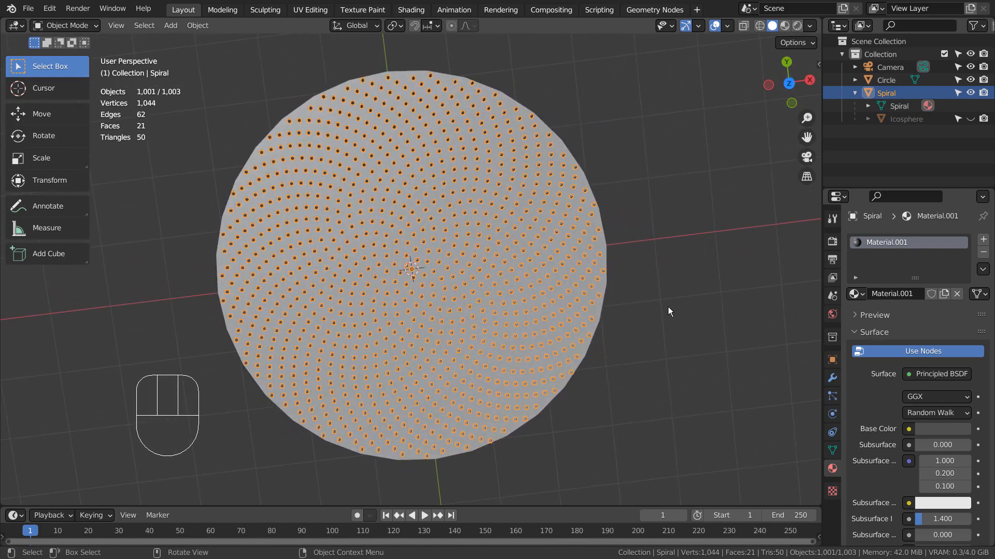
Inspect the spiral of small spheres from the top view, both up close and as a whole.
key("KP_7")
scroll(388, 245, "up", 12)
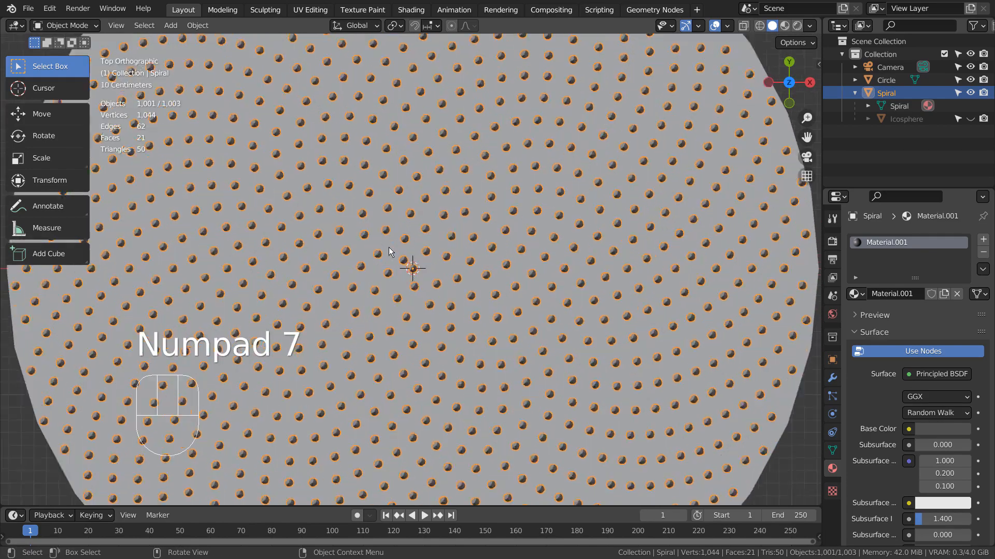
scroll(448, 280, "down", 9)
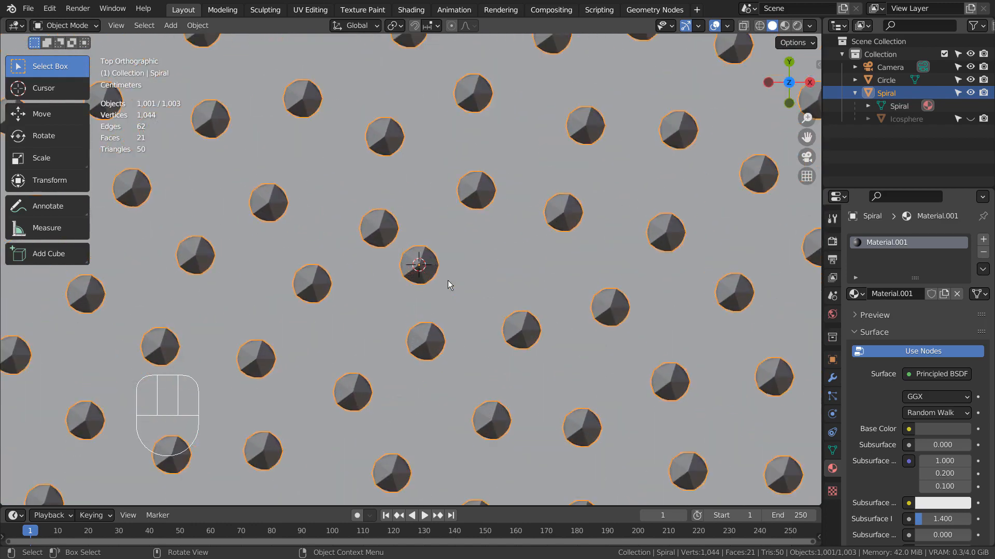
scroll(448, 281, "down", 4)
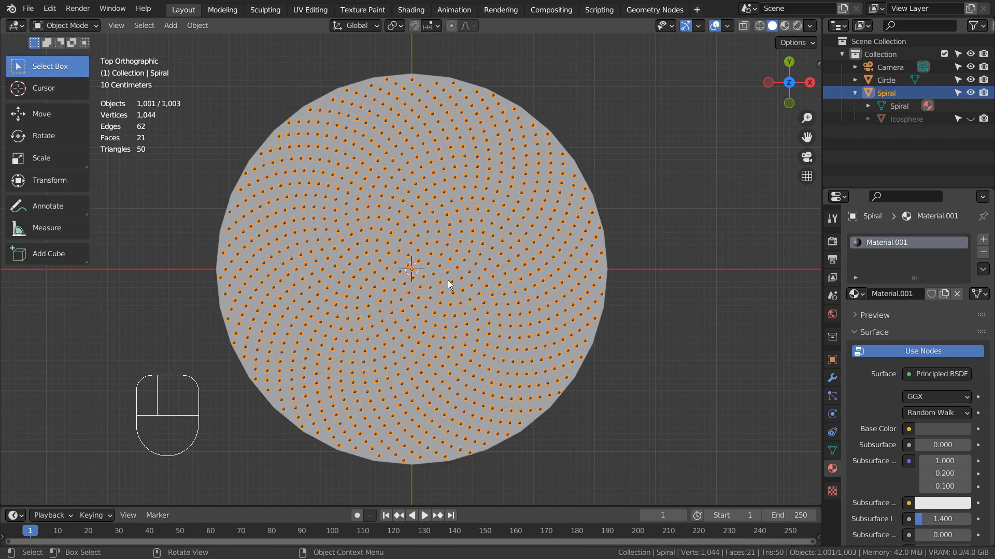
left_click(855, 94)
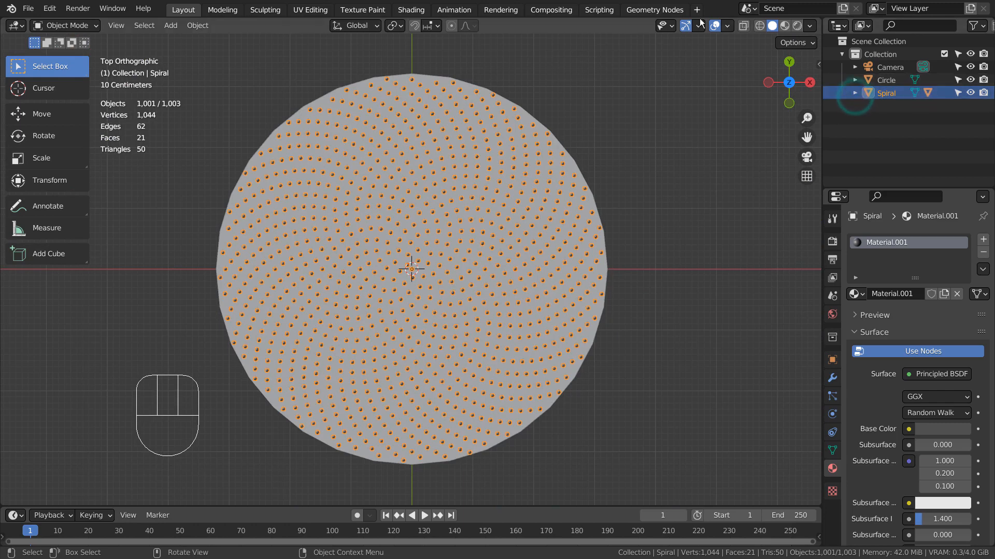
Open the Scripting workspace and copy the entire Python script that generates the spiral.
left_click(599, 10)
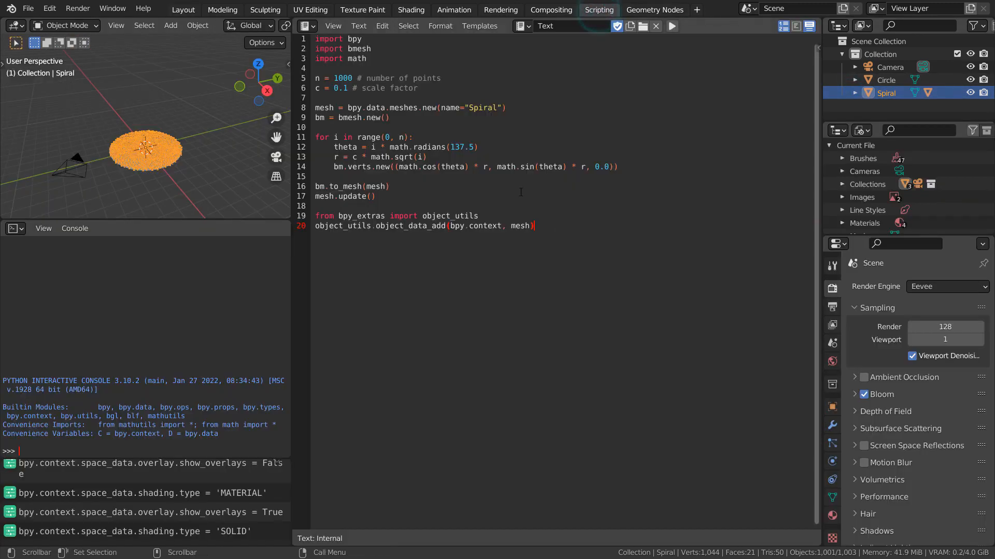
left_click_drag(592, 245, 340, 54)
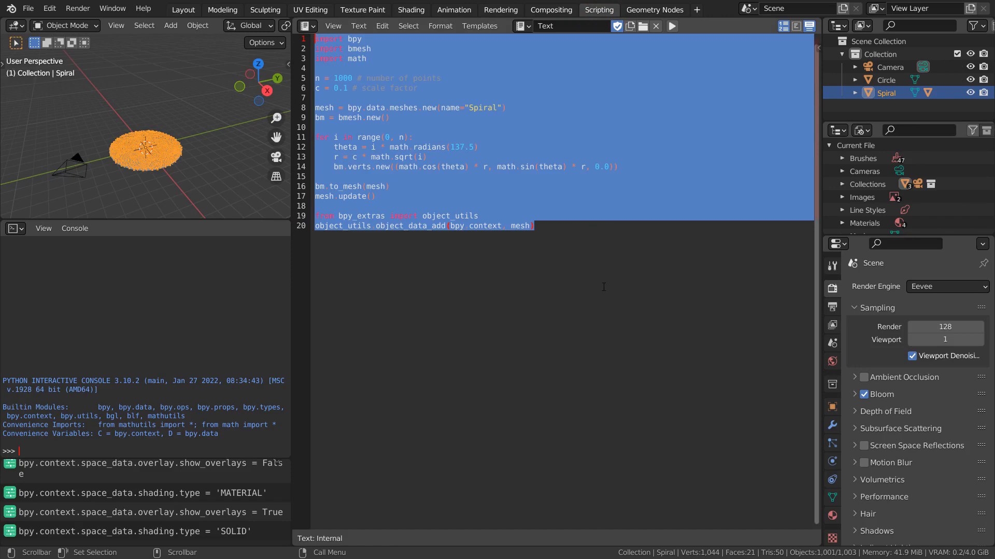
left_click(603, 287)
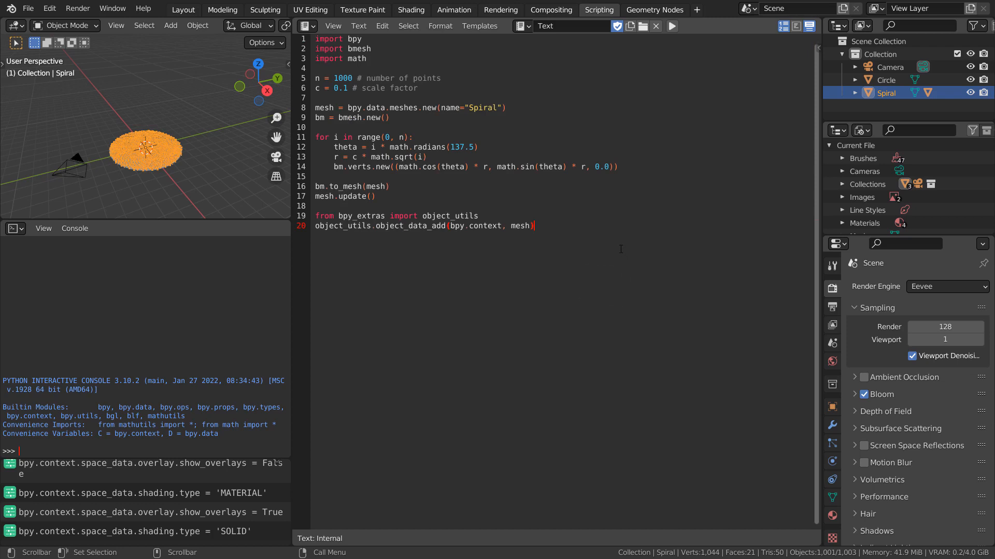
left_click(335, 79)
key("ctrl+a")
key("ctrl+c")
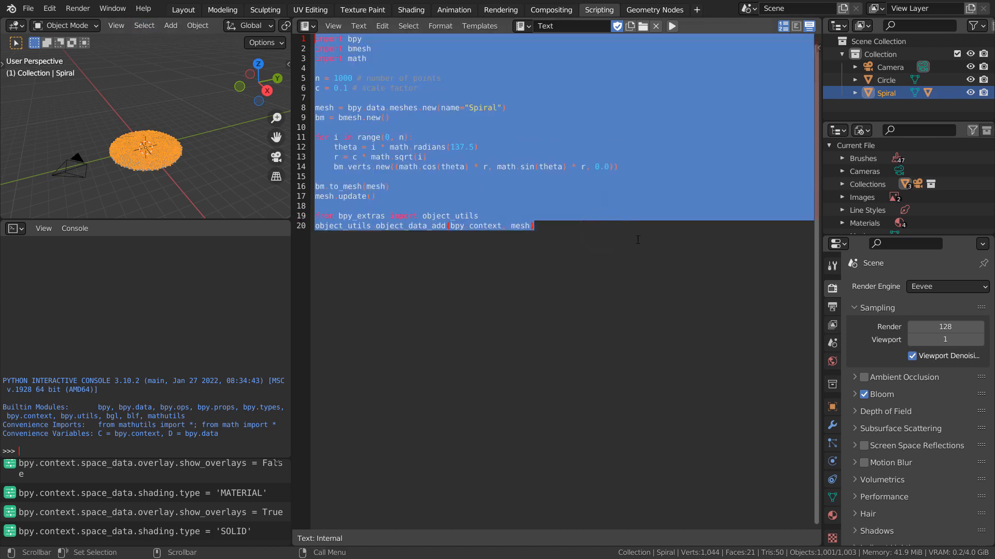
left_click(637, 239)
Unlink the current text and paste the copied spiral script into a new text block.
left_click(656, 26)
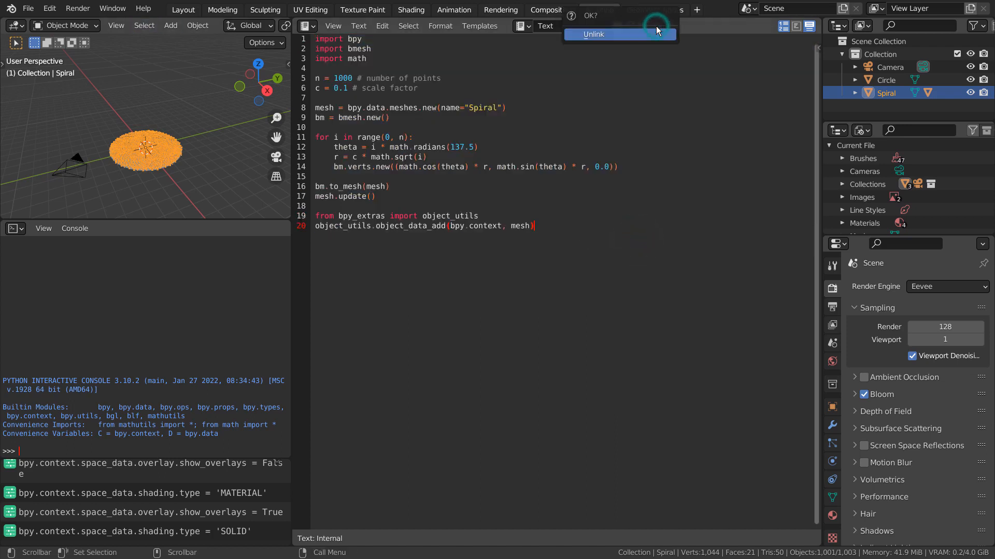
left_click(652, 34)
left_click(527, 134)
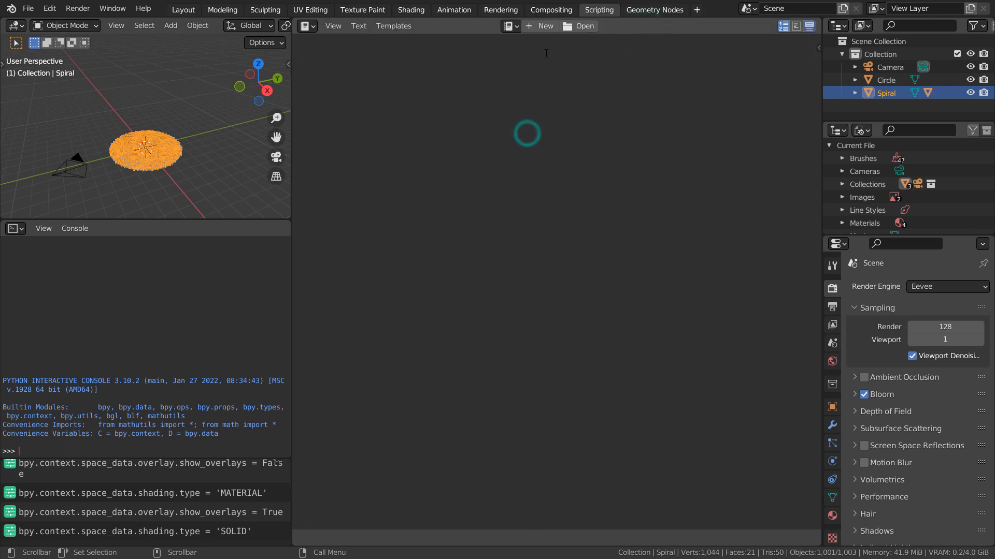
left_click(545, 26)
key("ctrl+v")
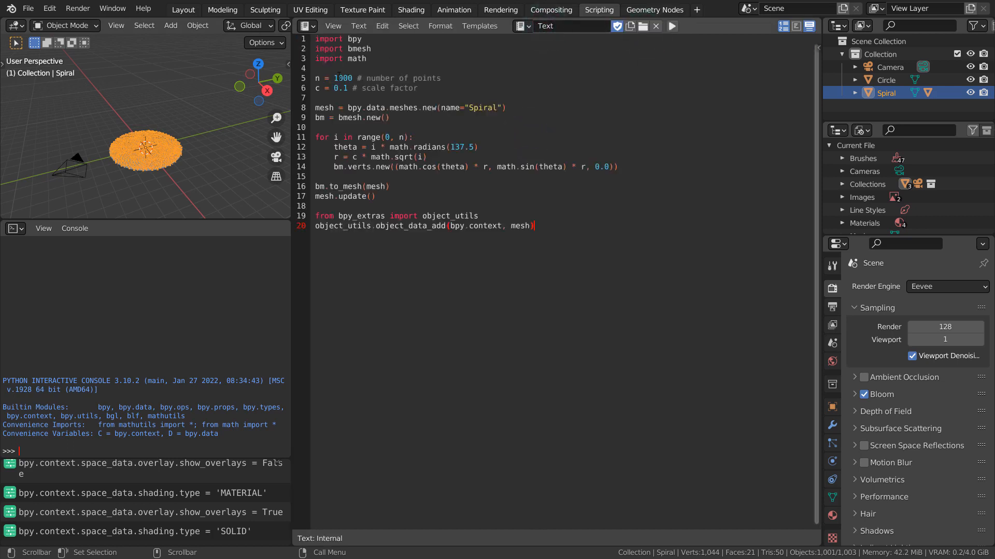
In the script, set the number of points to 100, the theta angle to 37.5 and the mesh name to Spiral2.
left_click(338, 78)
key("Delete")
key("BackSpace")
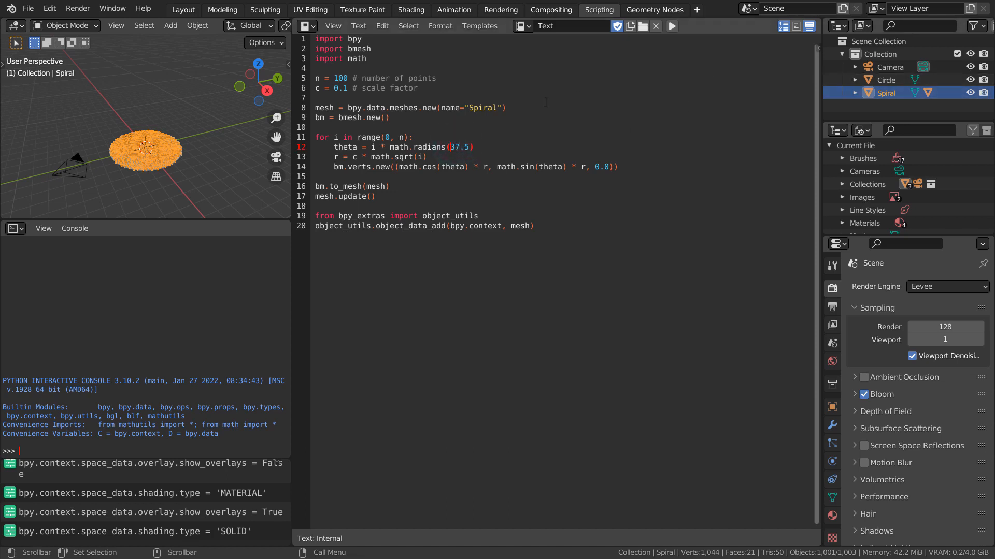
left_click(500, 107)
type("2")
left_click(594, 187)
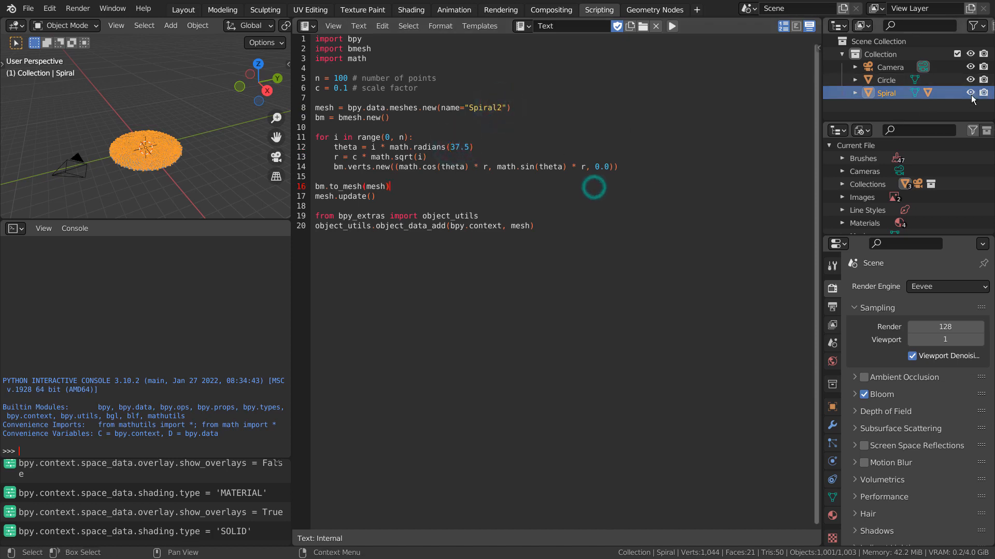
Hide the original Spiral object in the viewport and run the script to generate the Spiral2 points.
left_click(970, 92)
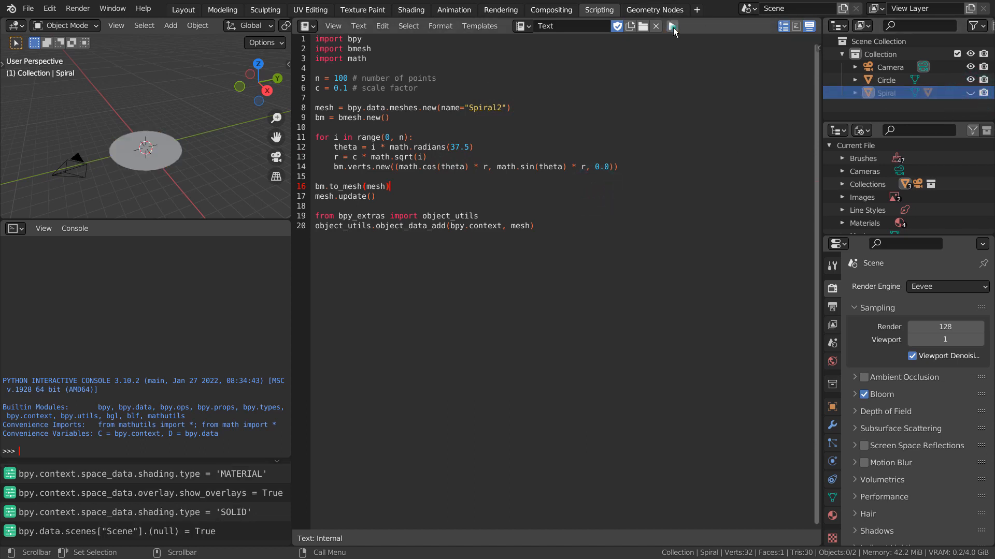
left_click(672, 27)
scroll(139, 148, "up", 6)
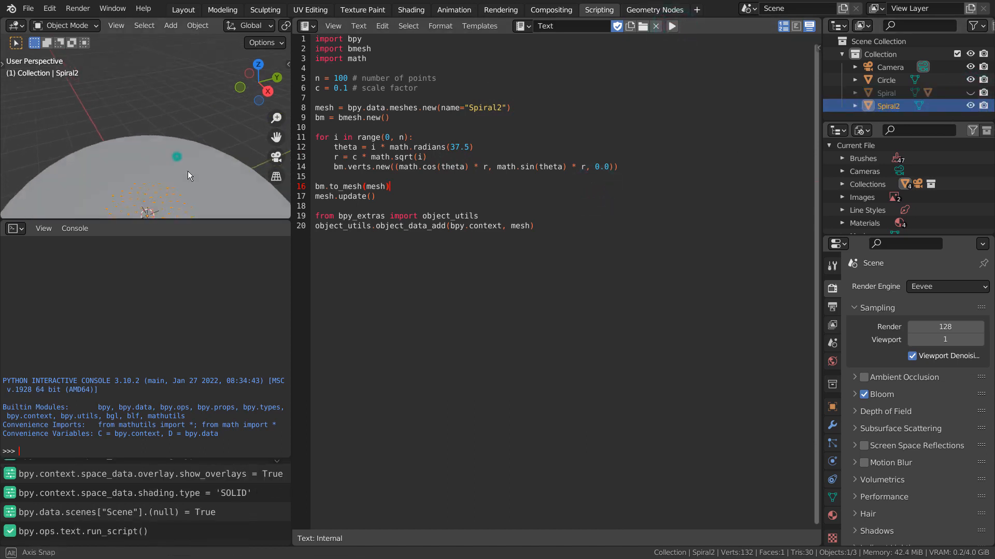
middle_click_drag(187, 171, 213, 126)
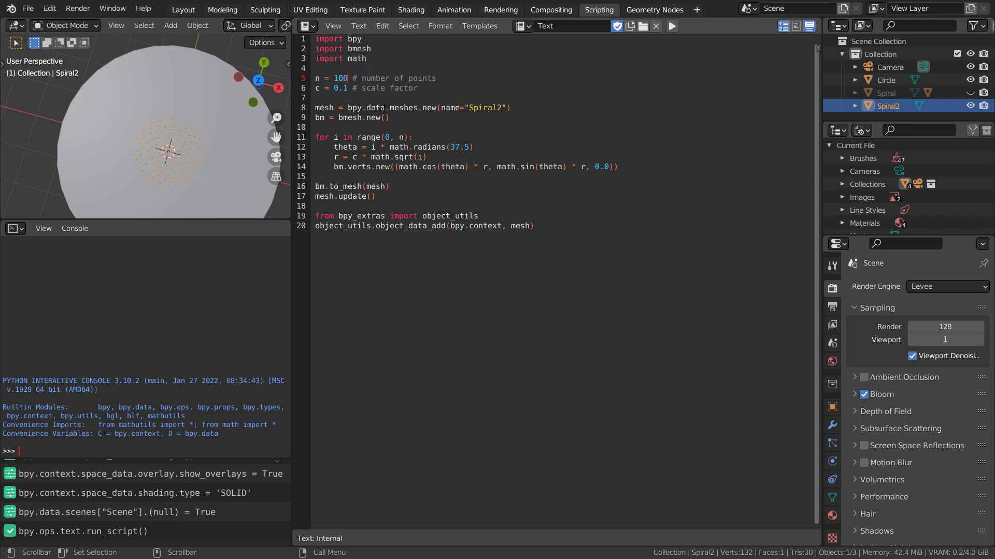
Set the script's number of points to 10000 and delete the Spiral2 object from the scene.
type("00")
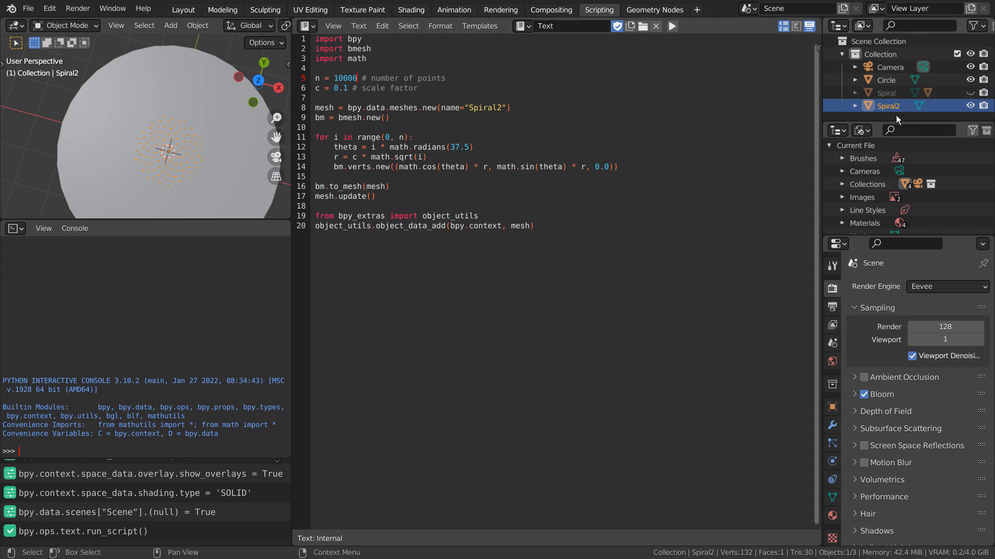
left_click(881, 106)
type("x")
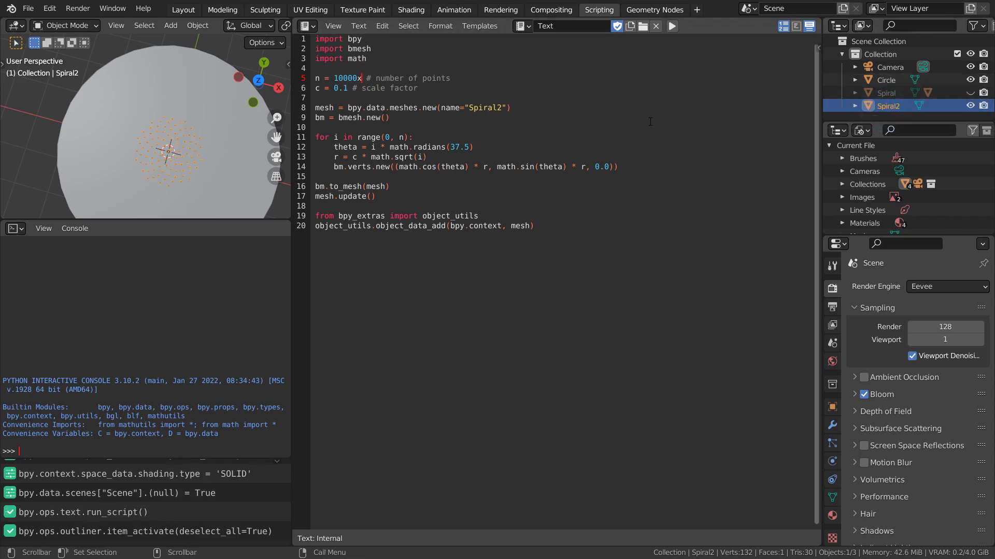
key("BackSpace")
right_click(894, 106)
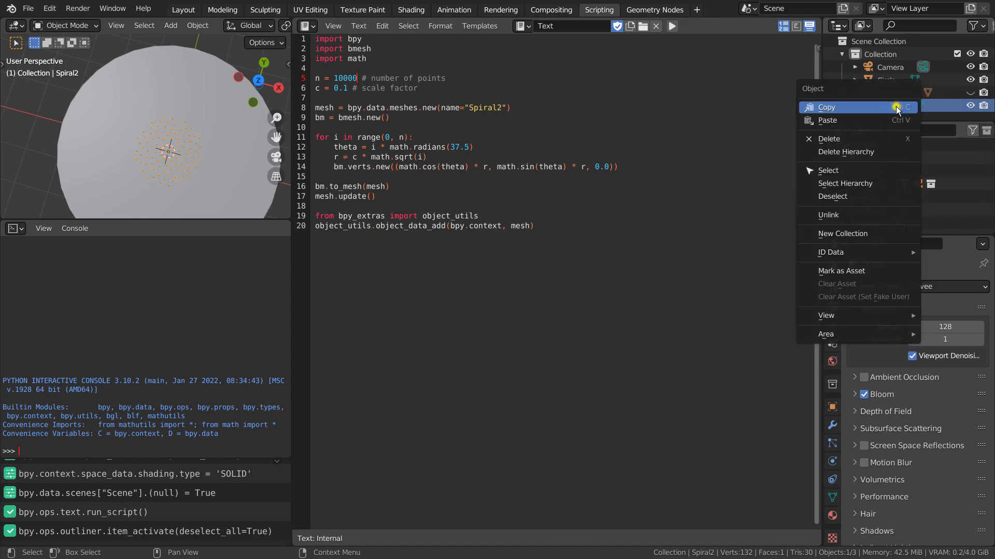
left_click(875, 139)
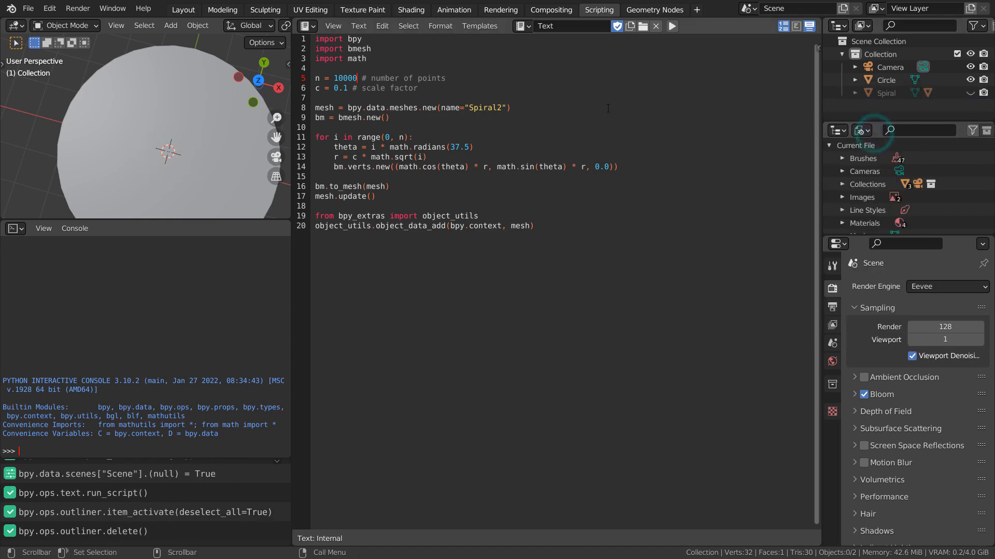
Run the script with 10000 points and inspect the resulting pattern from the top view, up close and as a whole.
left_click(671, 27)
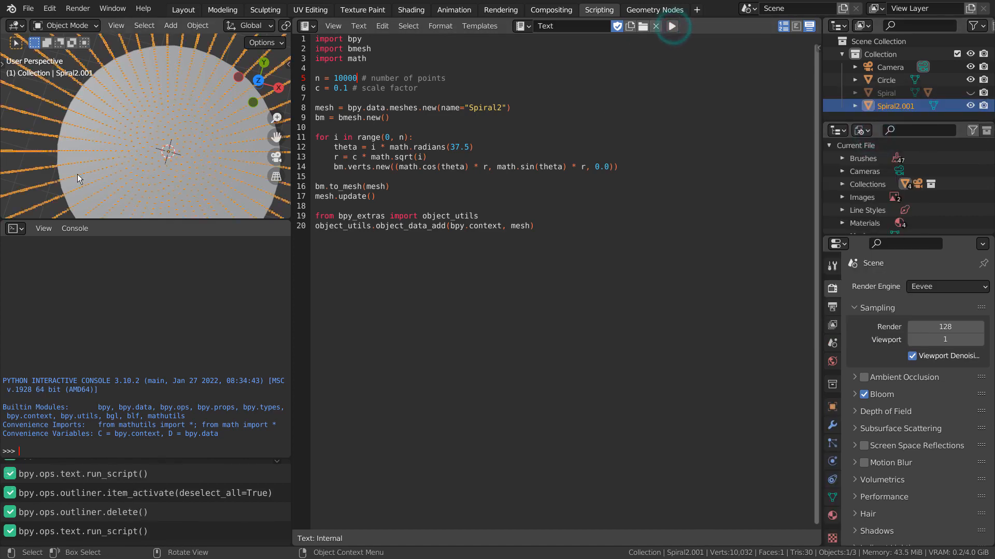
scroll(119, 163, "down", 5)
scroll(146, 160, "down", 2)
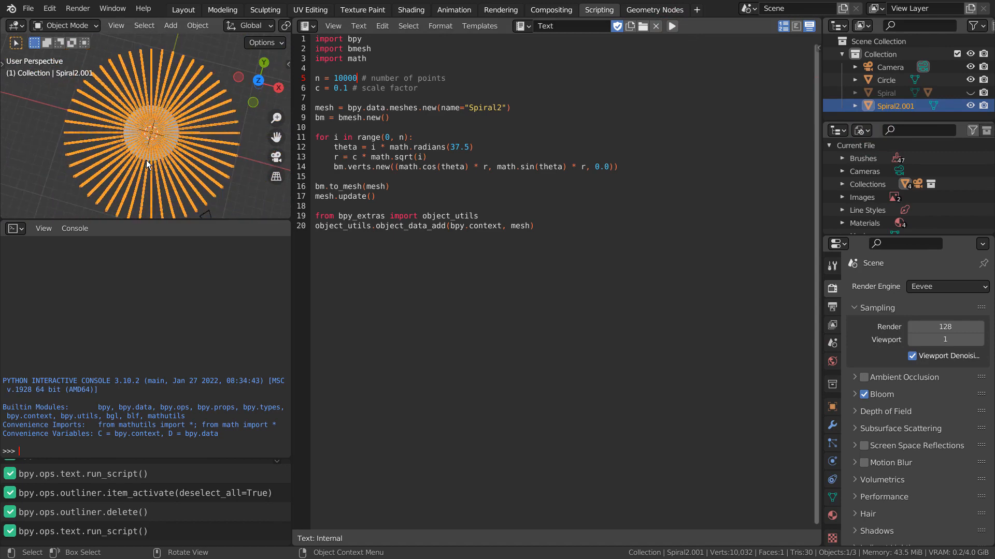
key("KP_7")
scroll(146, 160, "up", 6)
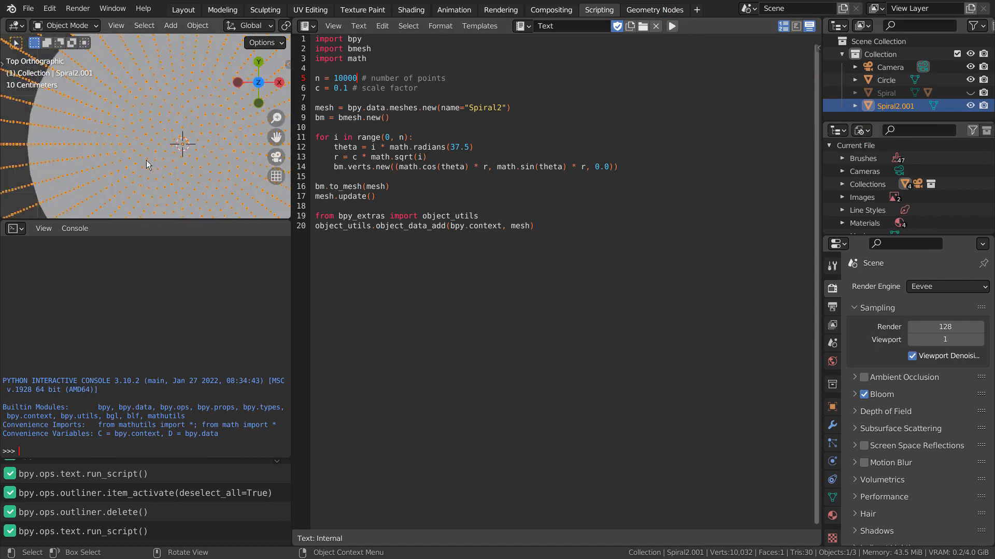
scroll(146, 160, "up", 1)
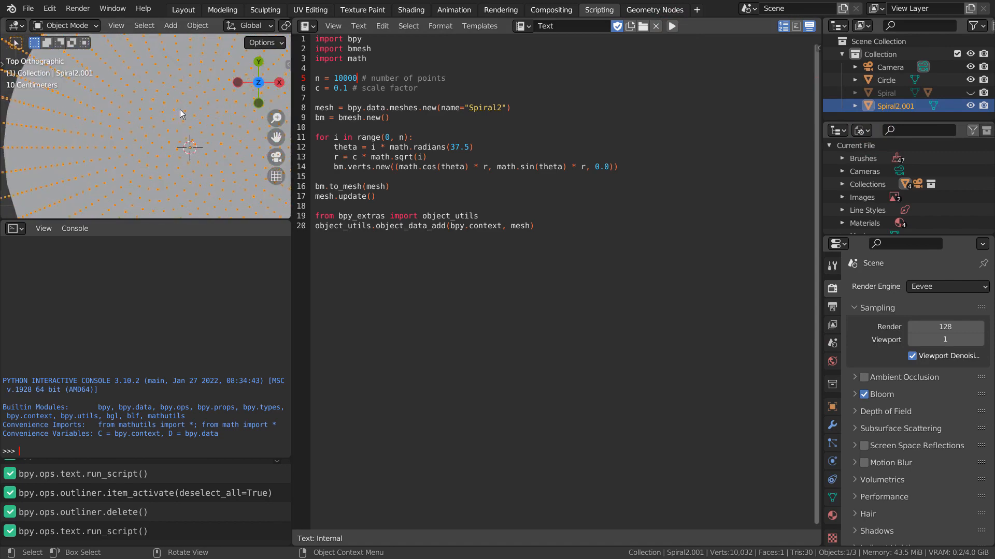
scroll(197, 150, "down", 8)
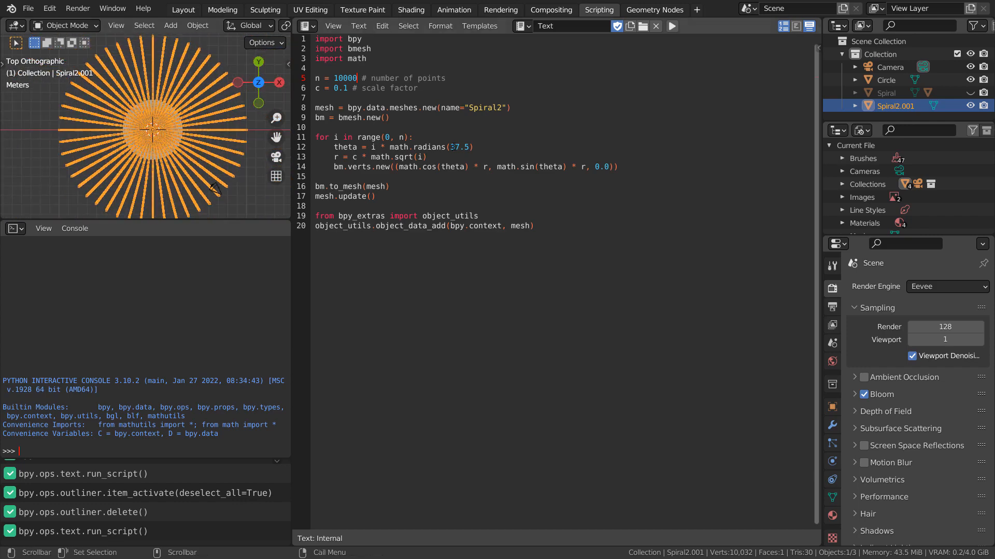
Delete the generated points, set the script's theta angle to 137.5 and rerun it to generate the pattern again.
key("x")
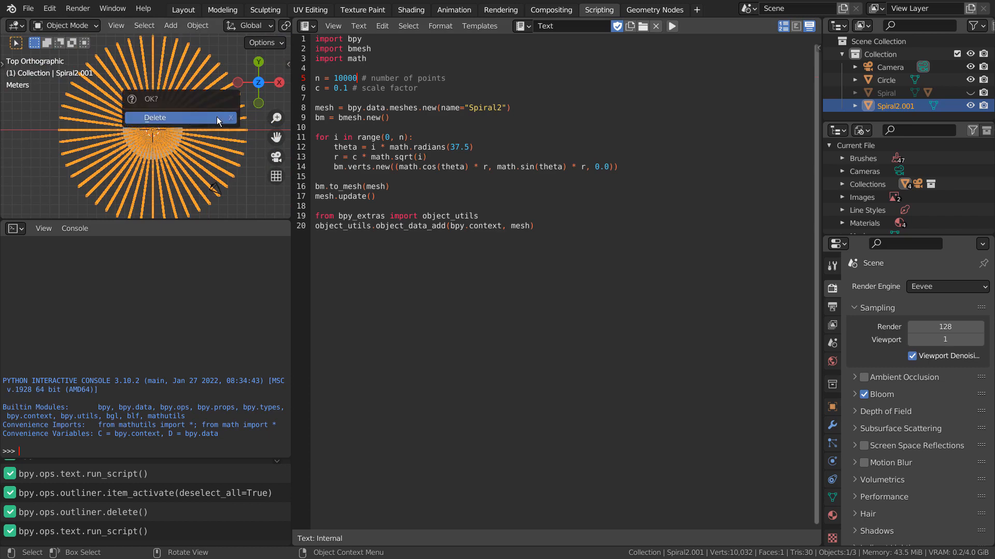
left_click(217, 117)
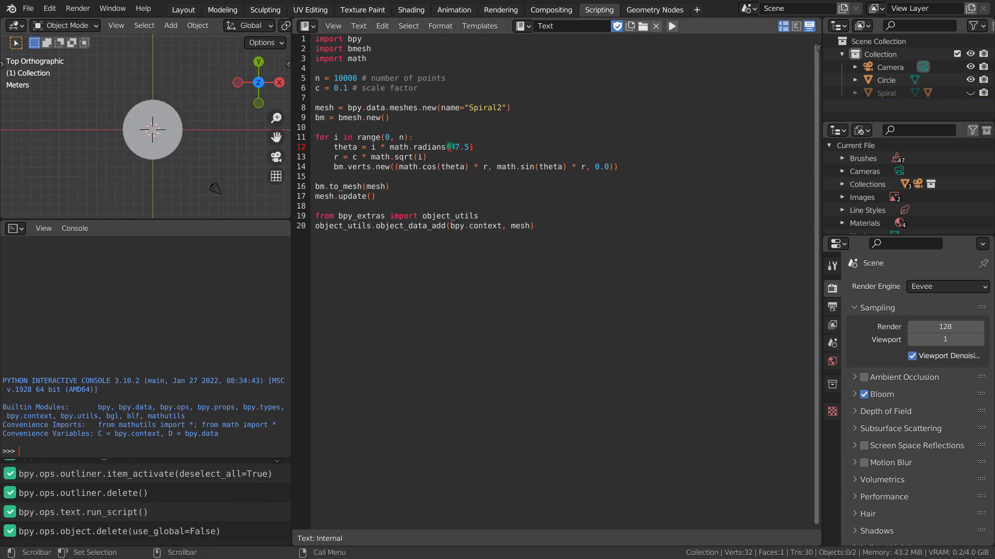
left_click(671, 26)
scroll(141, 138, "up", 5)
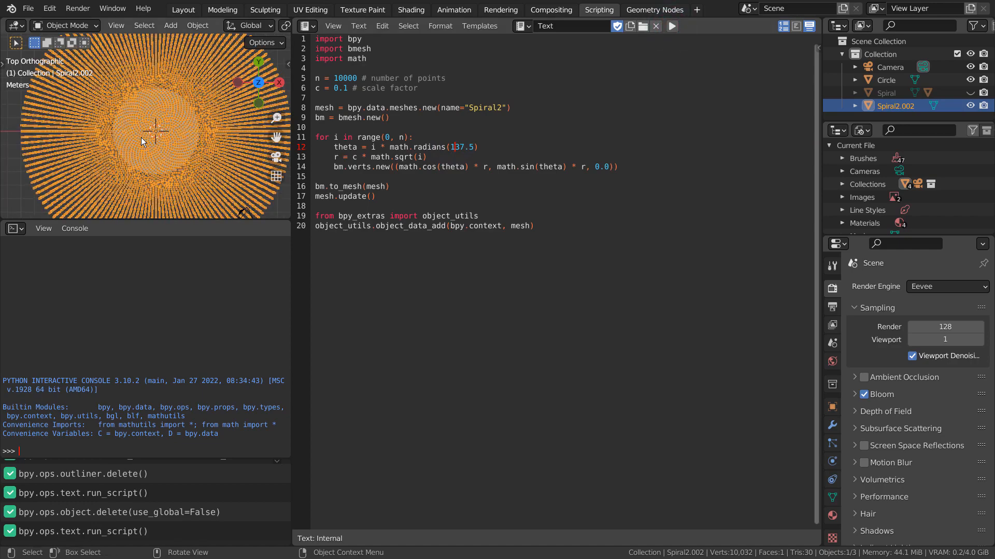
scroll(141, 138, "down", 5)
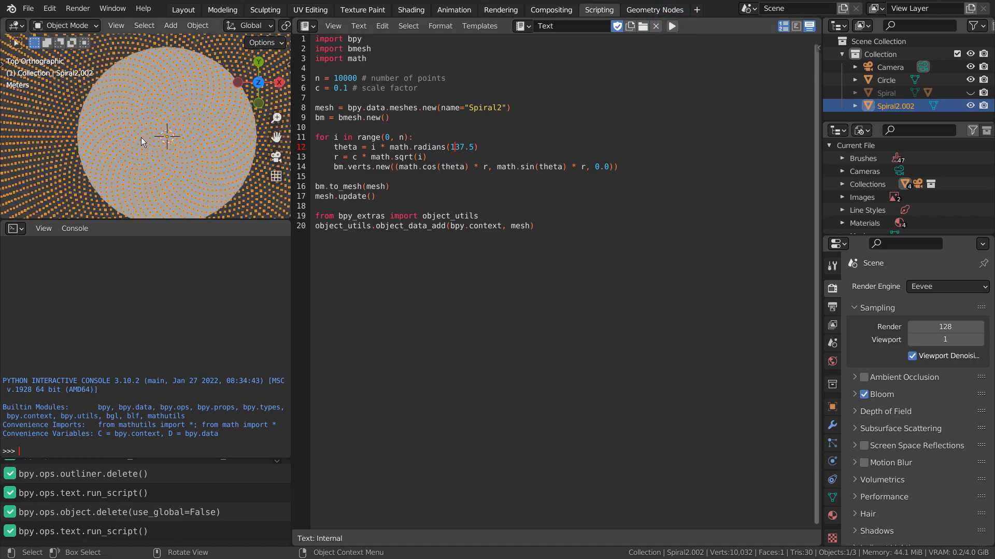
scroll(141, 137, "down", 2)
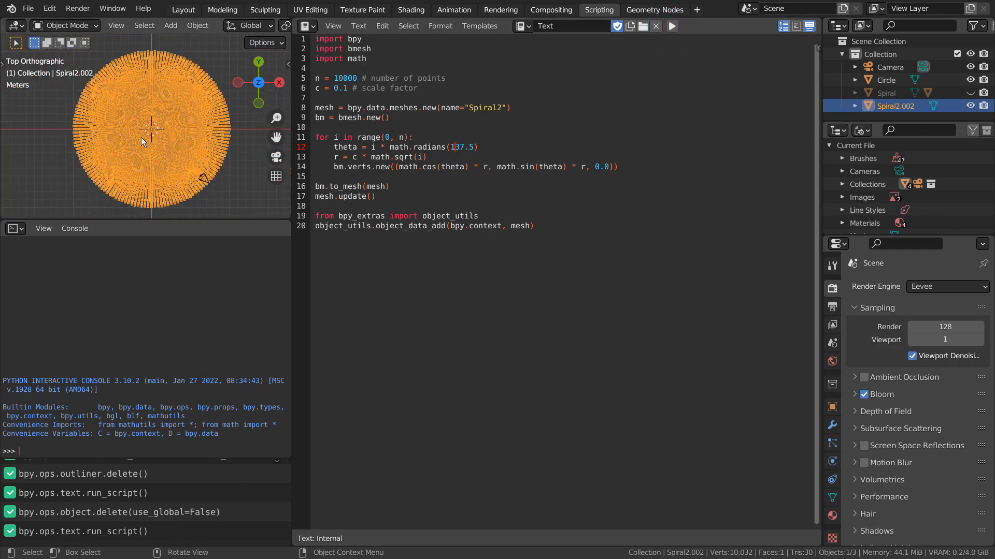
scroll(151, 142, "down", 1)
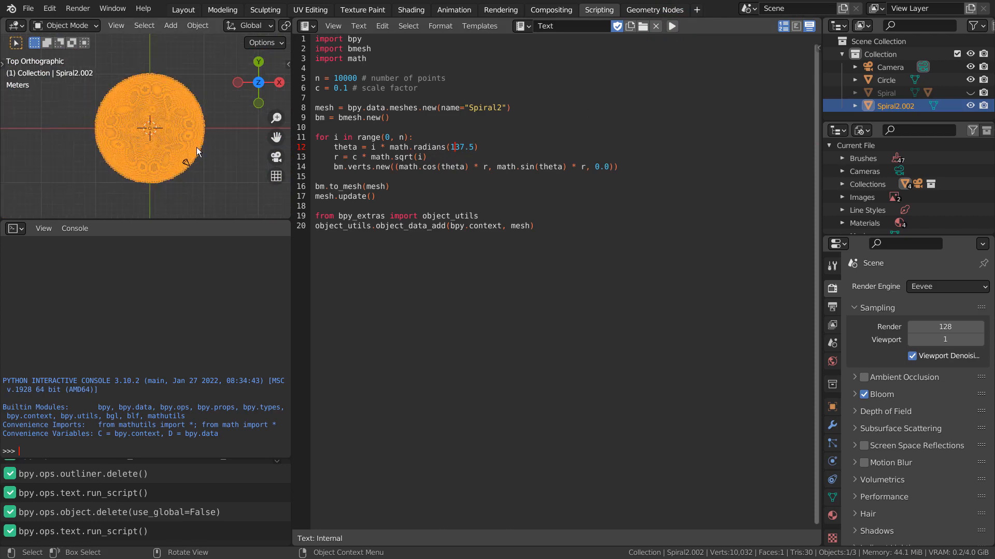
scroll(197, 148, "up", 8)
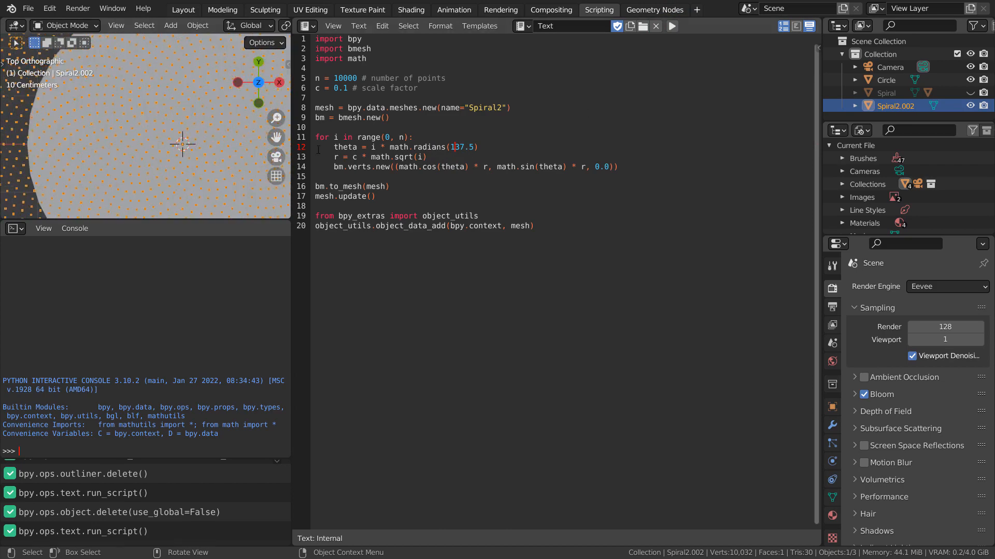
Set the script's number of points to 1000 and rerun it after deleting the 10000-point object.
left_click(342, 78)
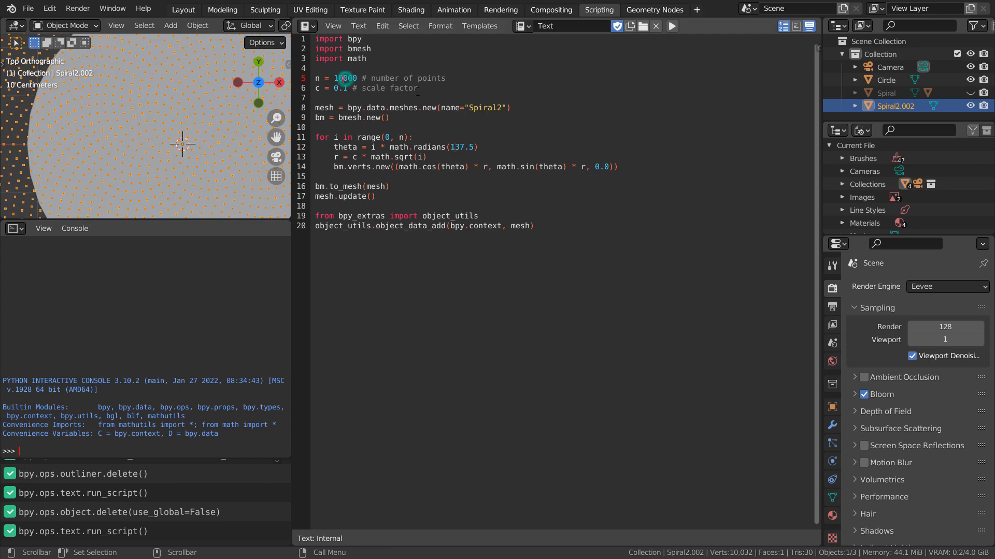
key("BackSpace")
key("x")
left_click(94, 117)
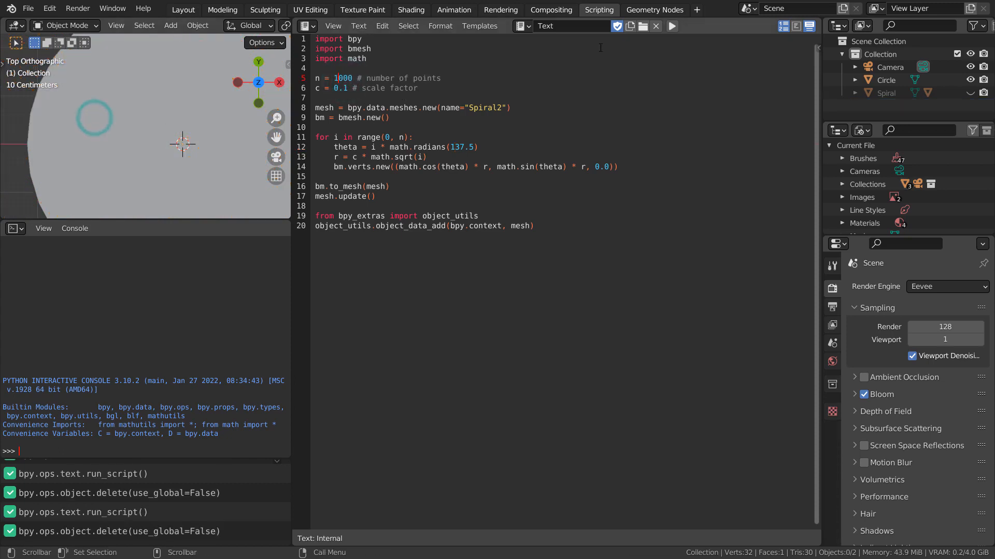
left_click(673, 26)
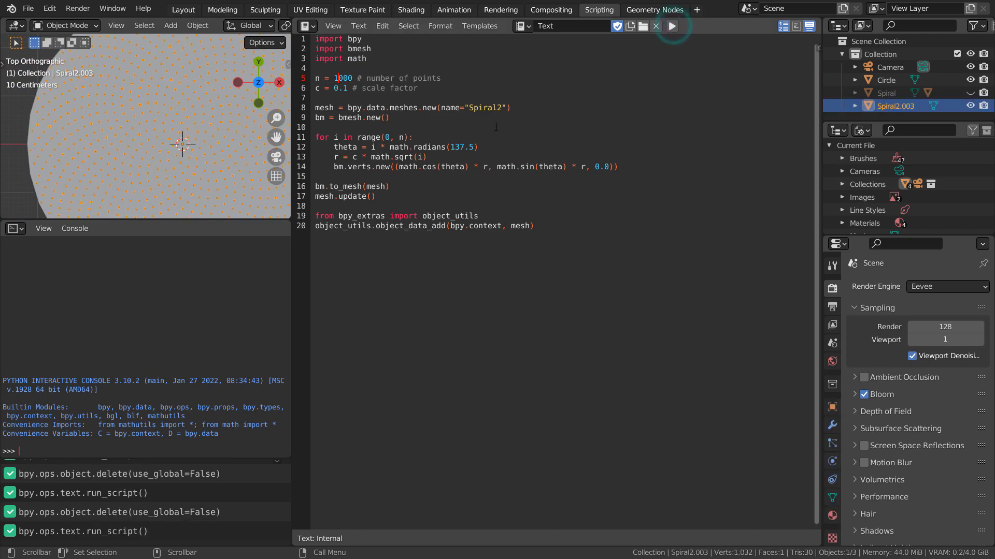
Delete the Spiral2.003 object in the Layout workspace and unhide the original Spiral object.
scroll(211, 125, "down", 4)
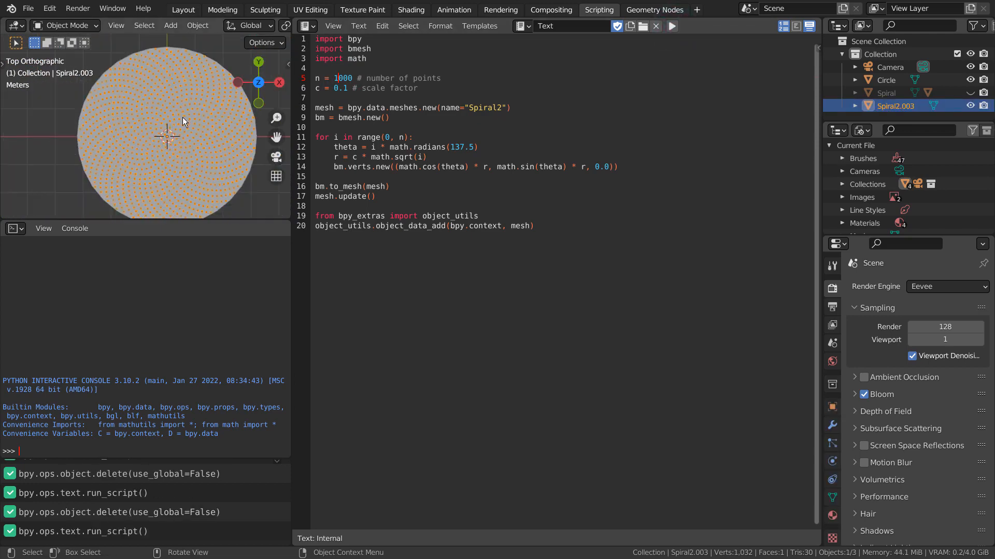
left_click(902, 103)
type("0")
key("Delete")
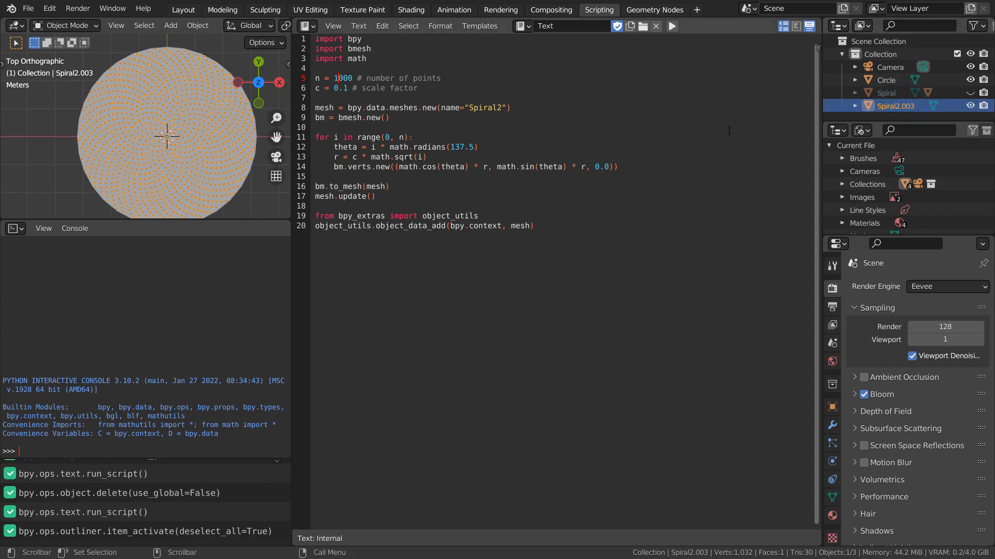
left_click(184, 9)
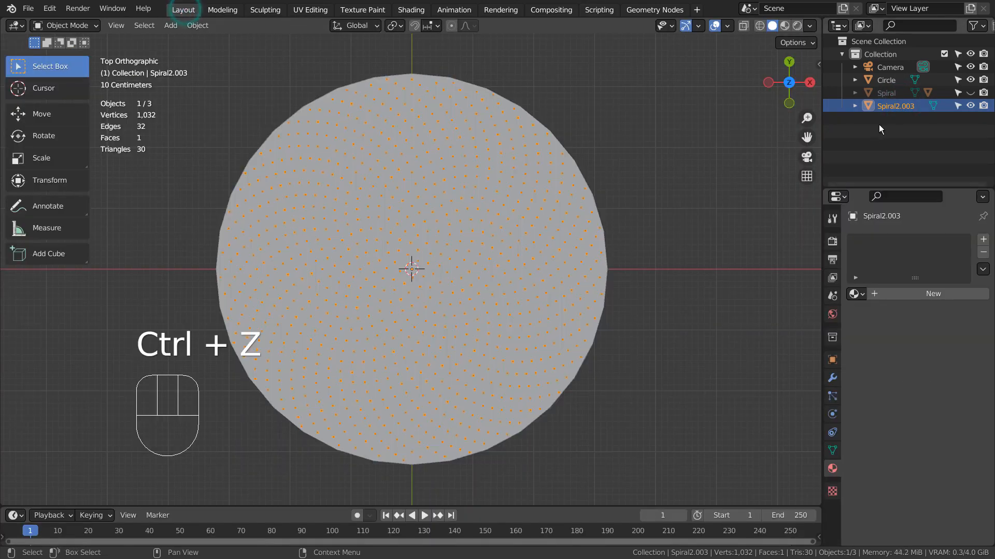
key("x")
left_click(970, 93)
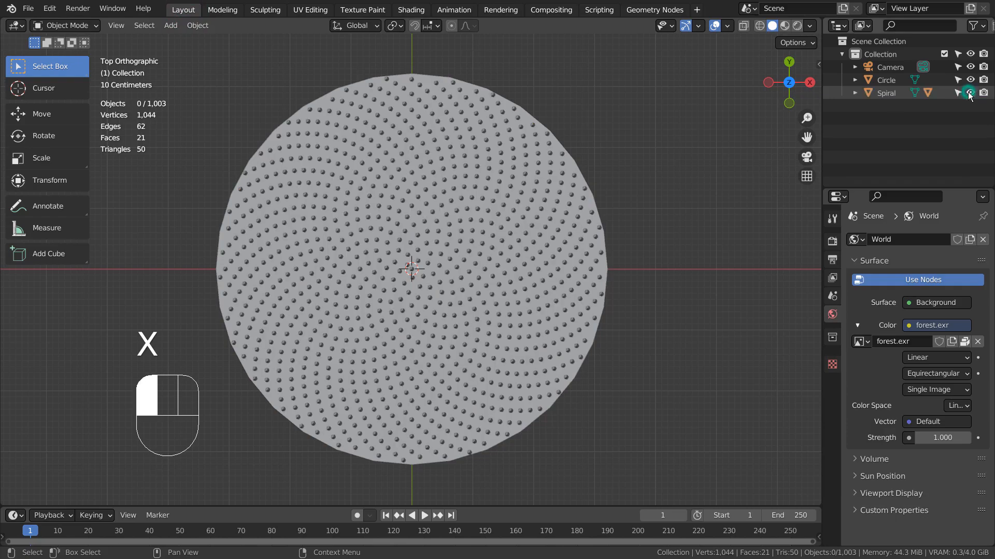
Select the Spiral object, expand its hierarchy and unhide its Icosphere child.
left_click(521, 234)
middle_click_drag(715, 339, 837, 101, "alt")
left_click(856, 92)
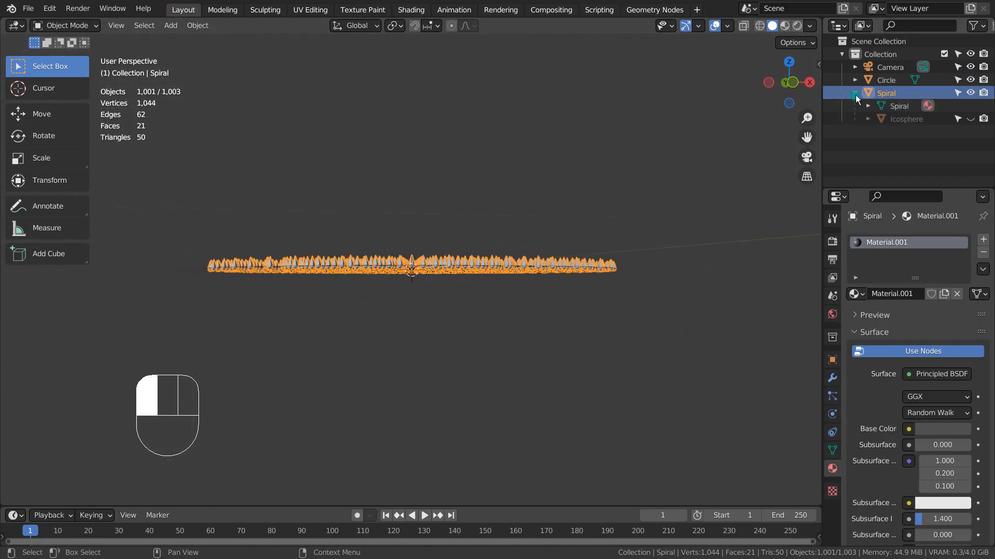
left_click(919, 118)
left_click(970, 118)
Examine the object properties of the Icosphere and its Spiral parent, including scale and instancing settings.
middle_click_drag(626, 160, 627, 216, "alt")
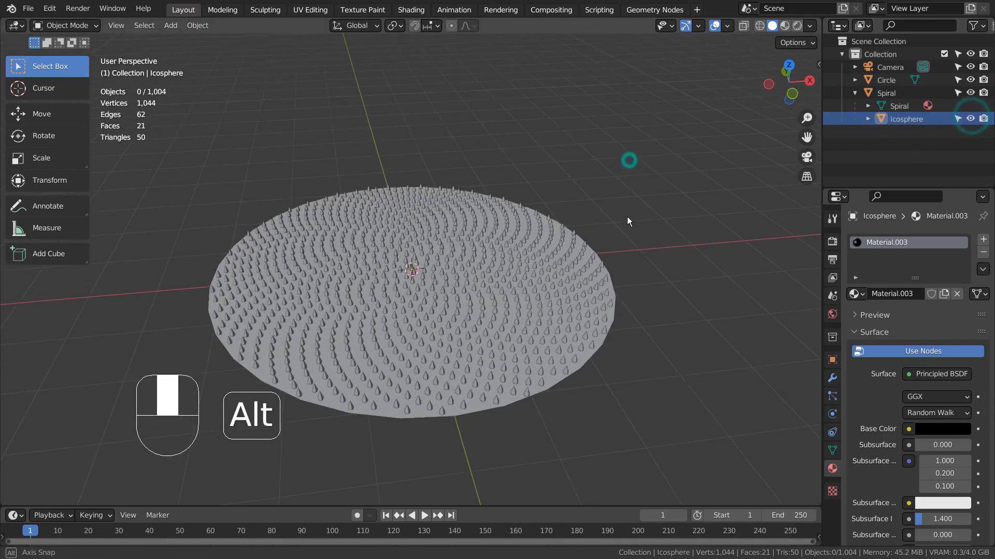
key("KP_Decimal")
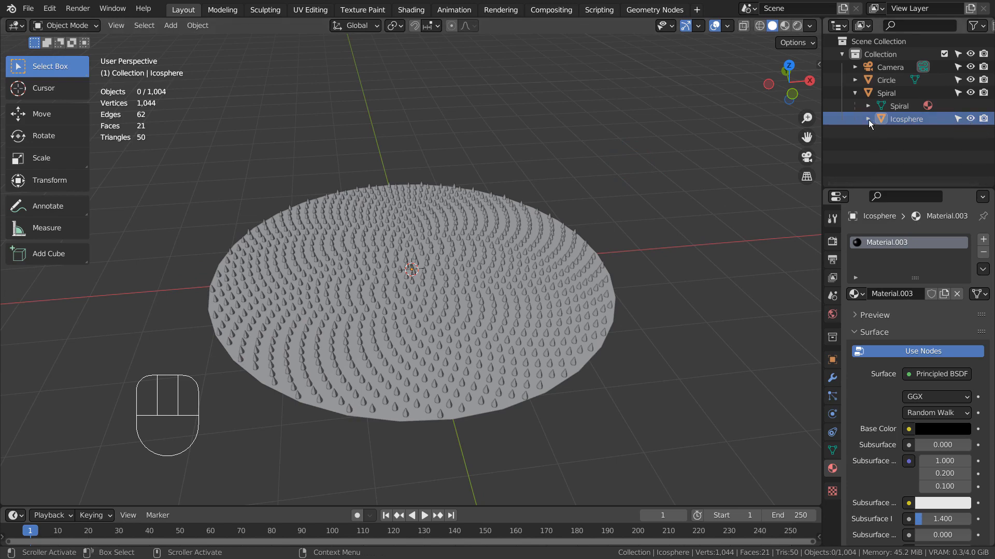
left_click(832, 359)
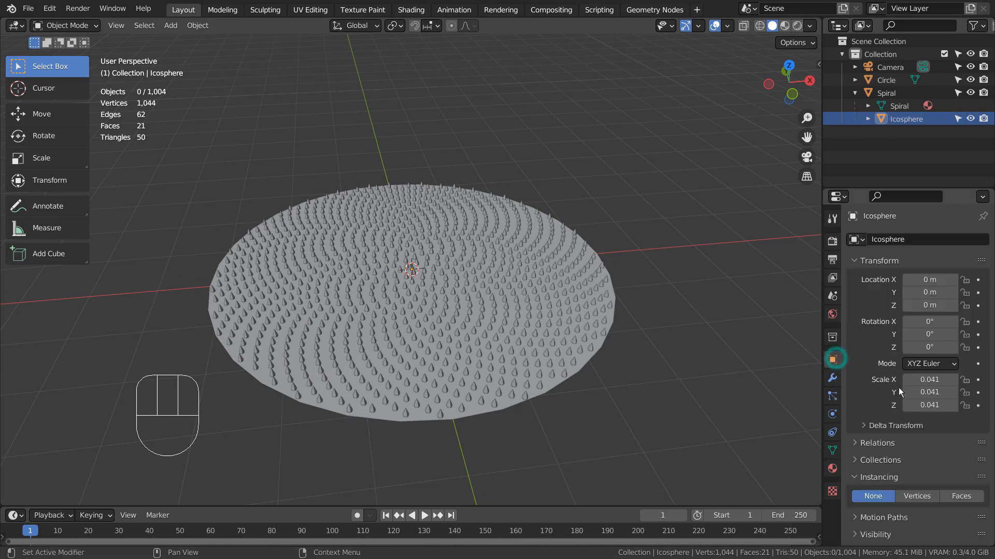
left_click(608, 316)
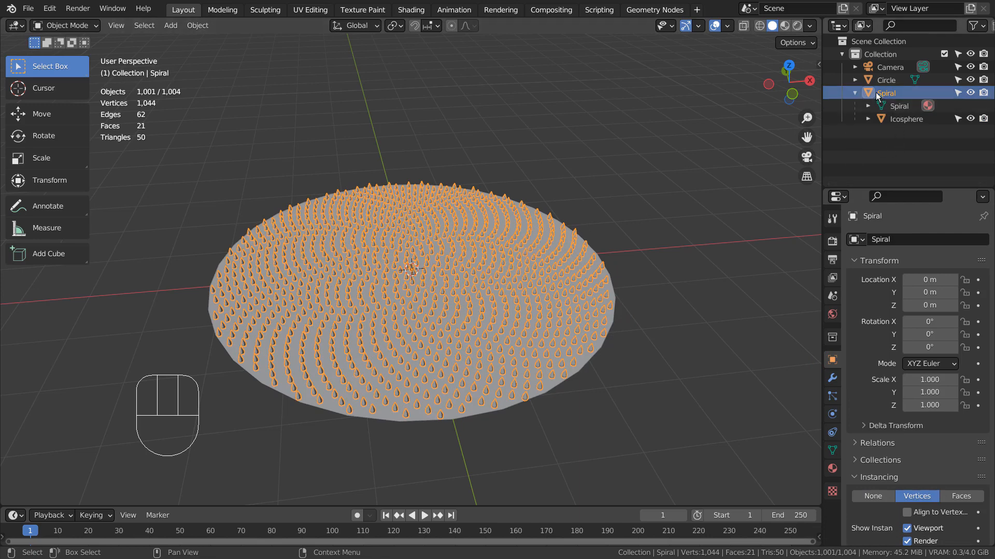
Make the Spiral object's vertex instances real so they become separate icosphere objects.
left_click(855, 93)
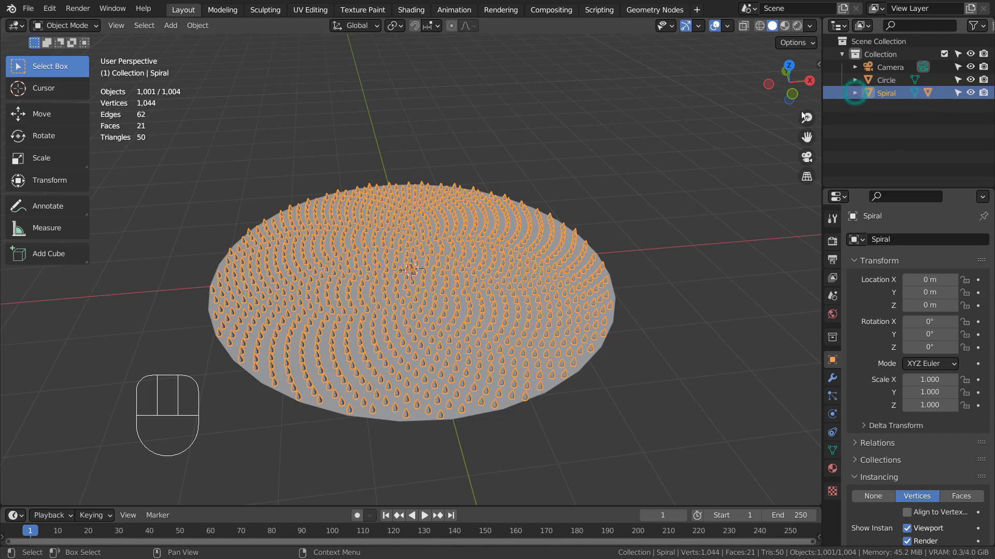
key("ctrl+a")
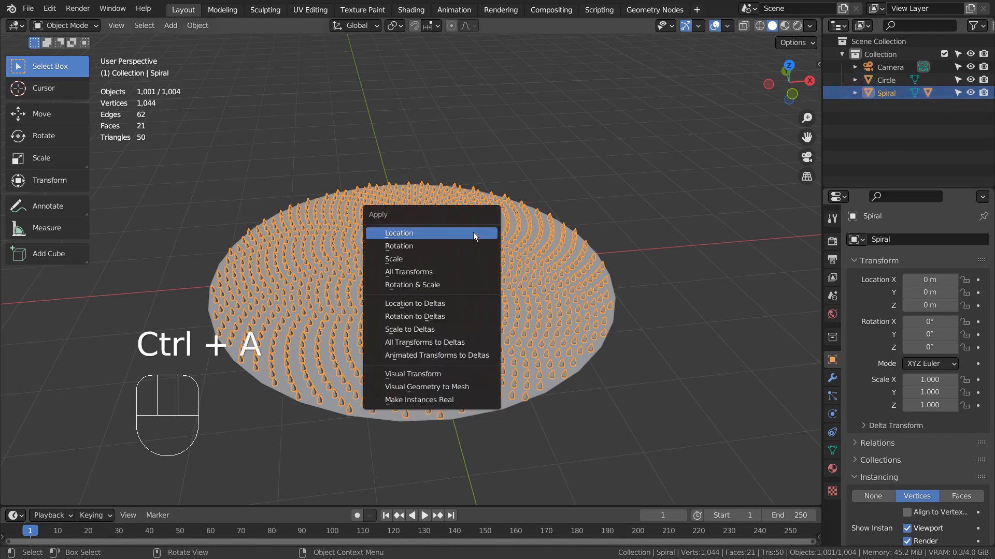
left_click(471, 400)
Move the selected icosphere copies into a new collection named Collection 2.
key("m")
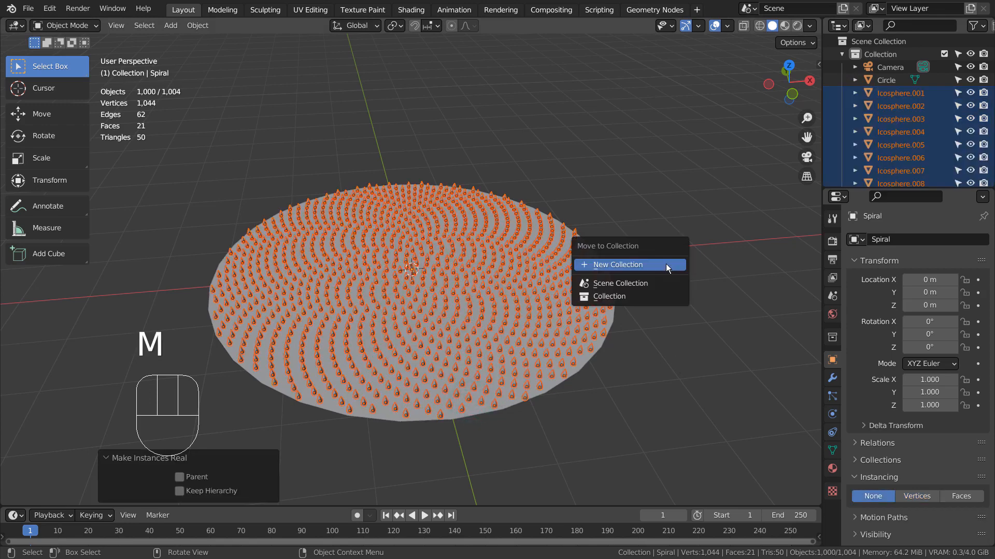
left_click(666, 263)
left_click(668, 304)
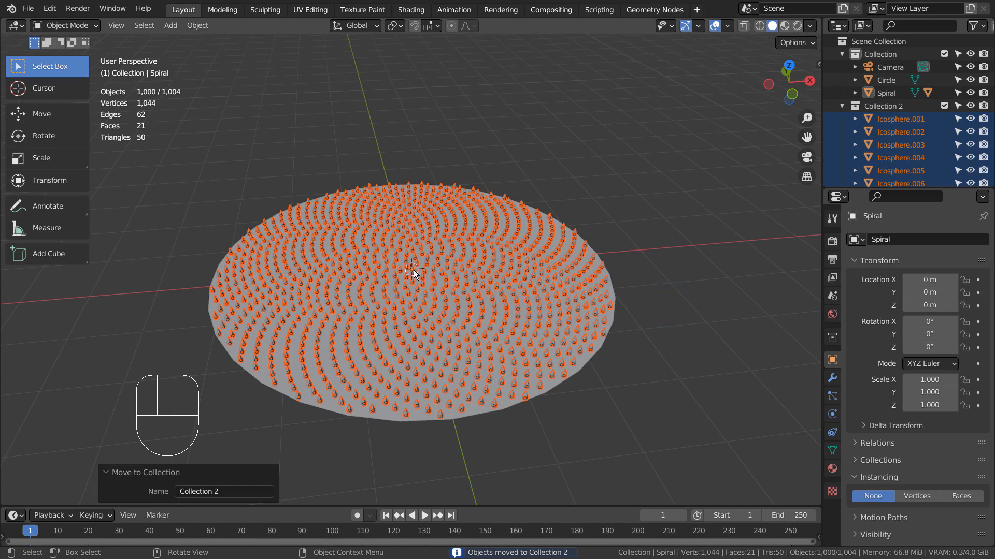
Select Icosphere.001 at the centre of the spiral and enable proportional editing.
left_click(413, 269)
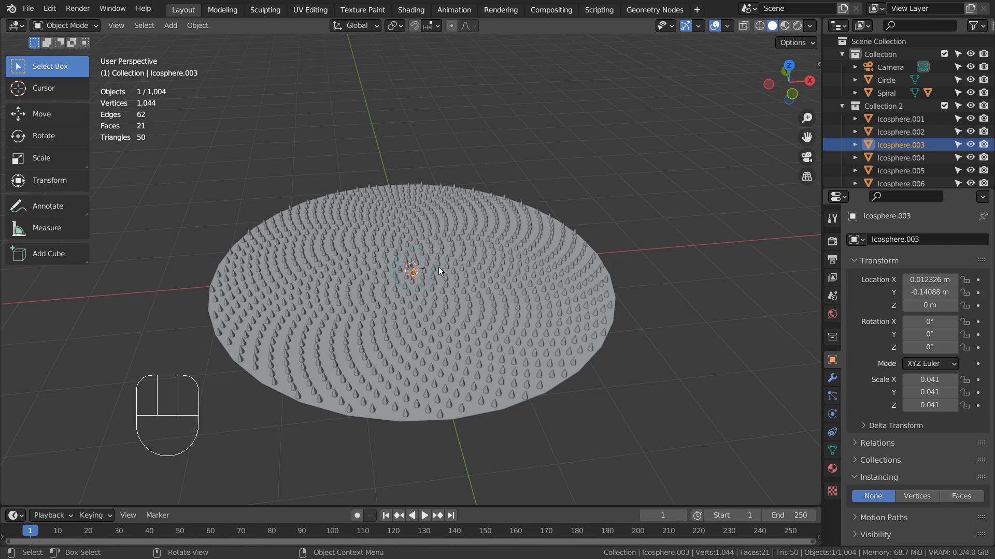
left_click(411, 268)
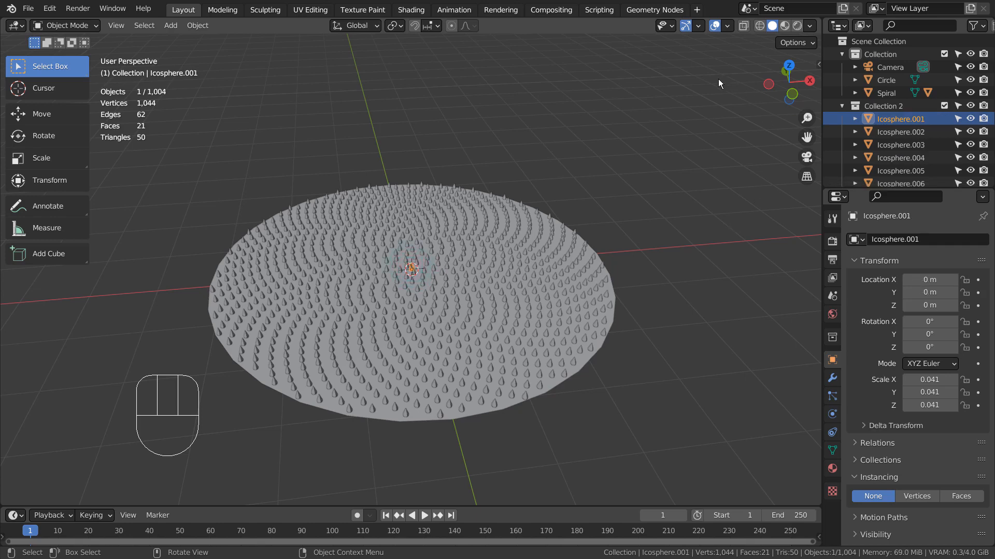
left_click(457, 27)
scroll(746, 229, "down", 10)
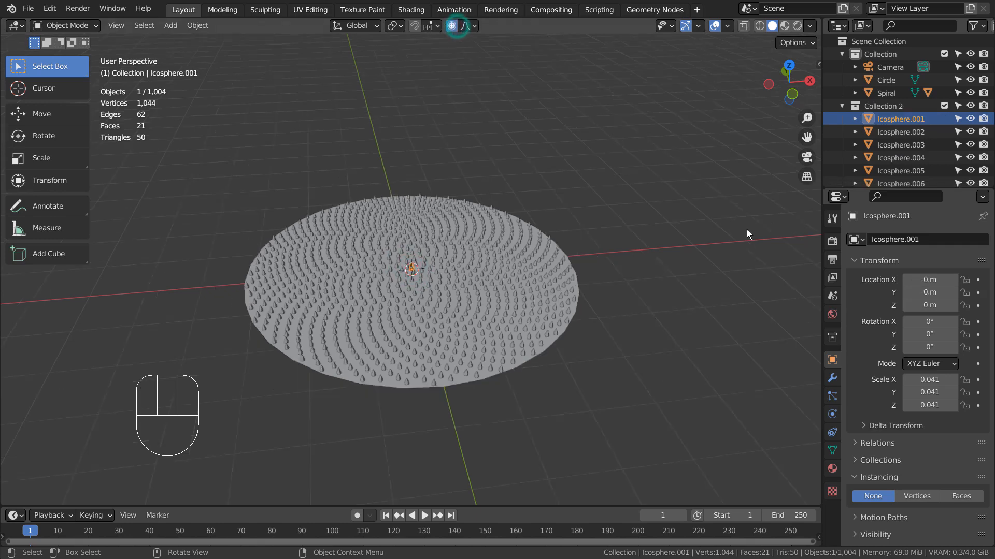
Try to raise Icosphere.001 about 6.3 m along Z with a proportional size of about 7.4 m, and undo it.
key("g")
key("z")
scroll(708, 210, "up", 6)
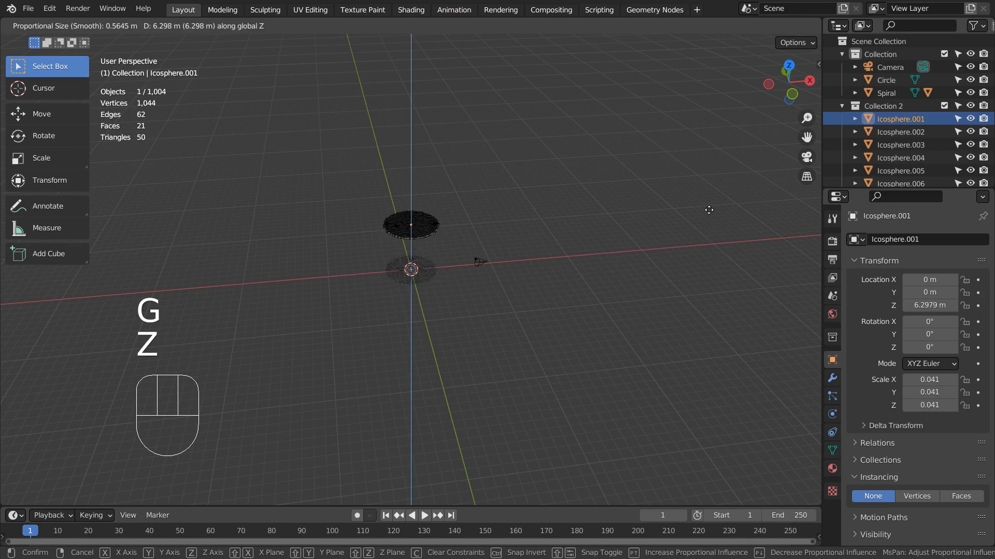
scroll(708, 209, "down", 20)
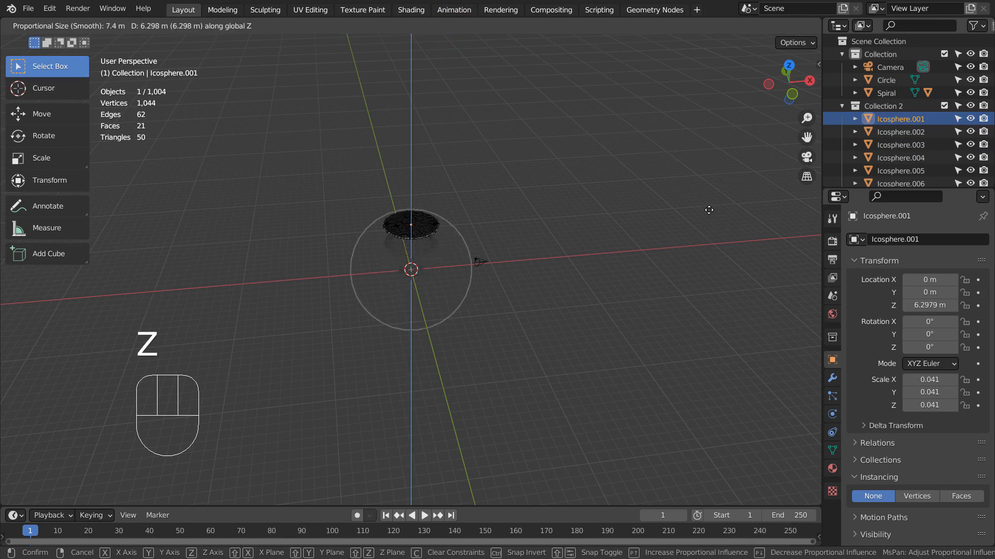
left_click(709, 210)
key("ctrl+z")
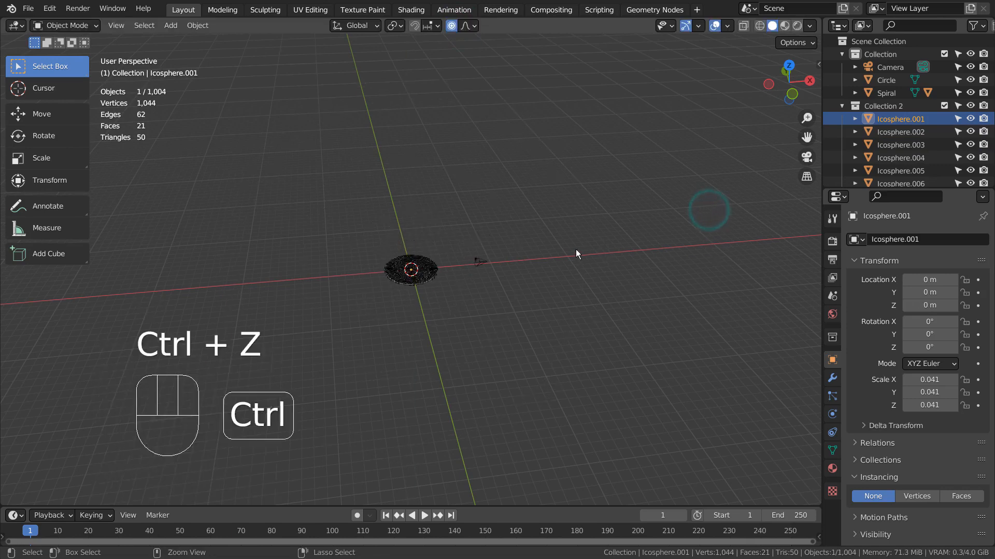
Delete the Spiral object and the original Icosphere from the first collection.
scroll(559, 259, "up", 7)
scroll(549, 270, "up", 5)
left_click(886, 93)
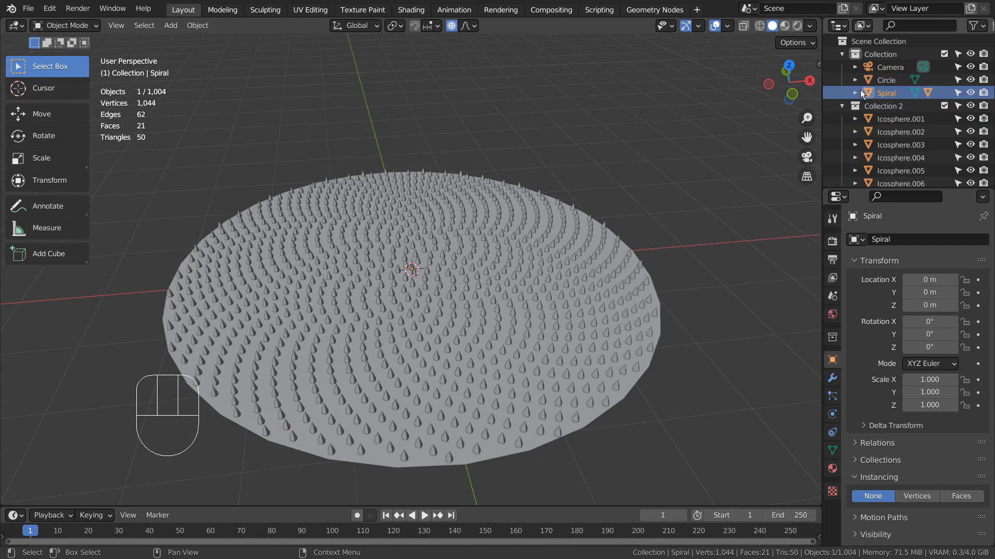
key("x")
left_click(707, 124)
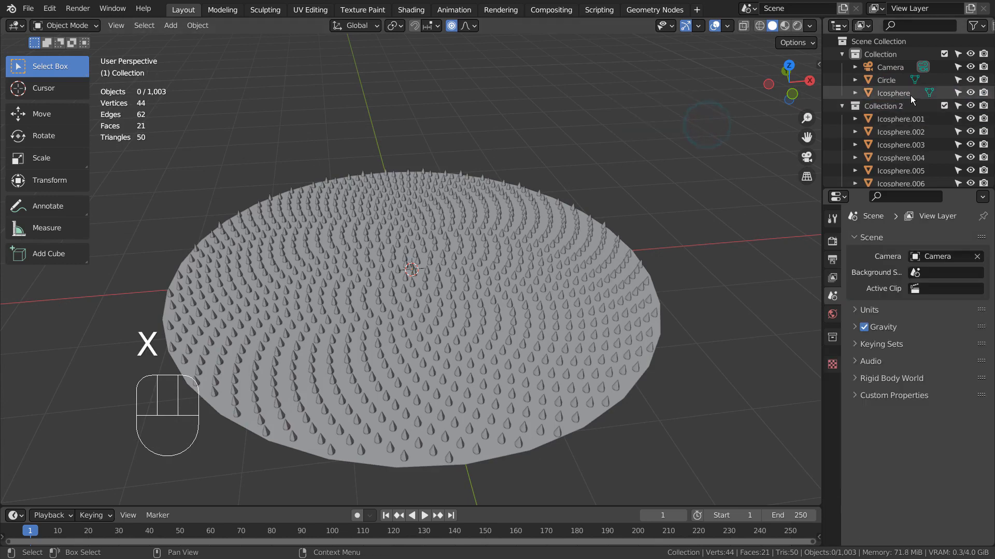
left_click(909, 94)
key("x")
left_click(723, 151)
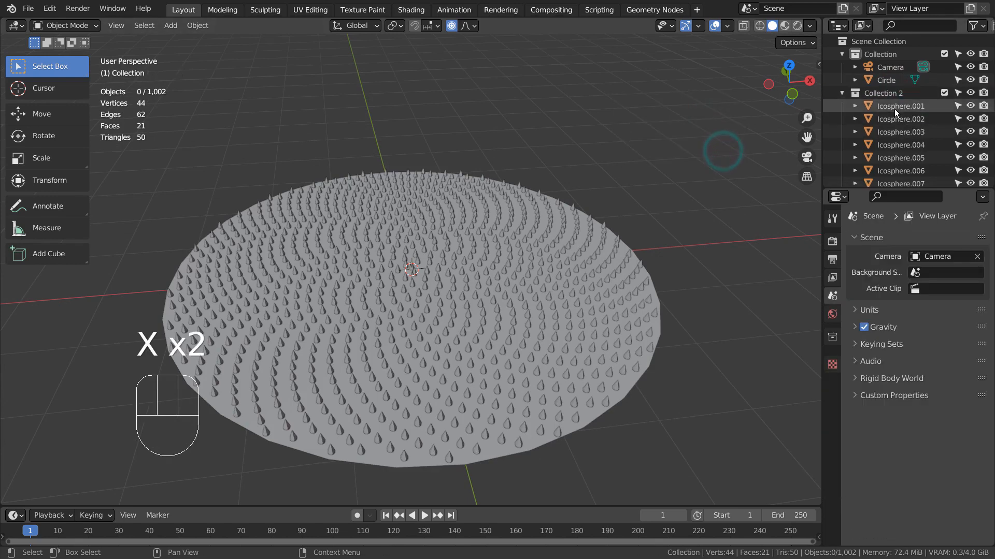
Try to raise Icosphere.001 along Z with a proportional size of about 3.45 m, and undo the move.
right_click(888, 96)
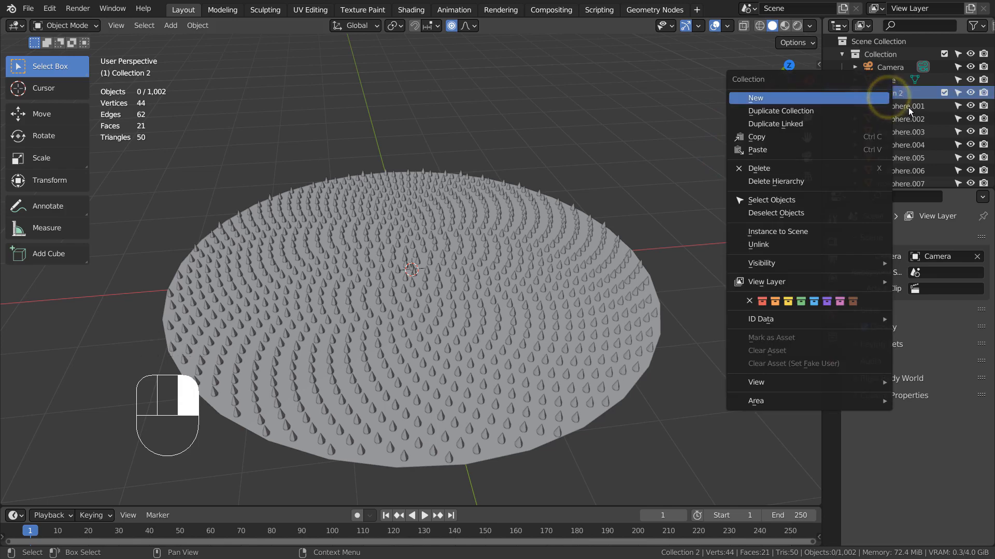
left_click(909, 108)
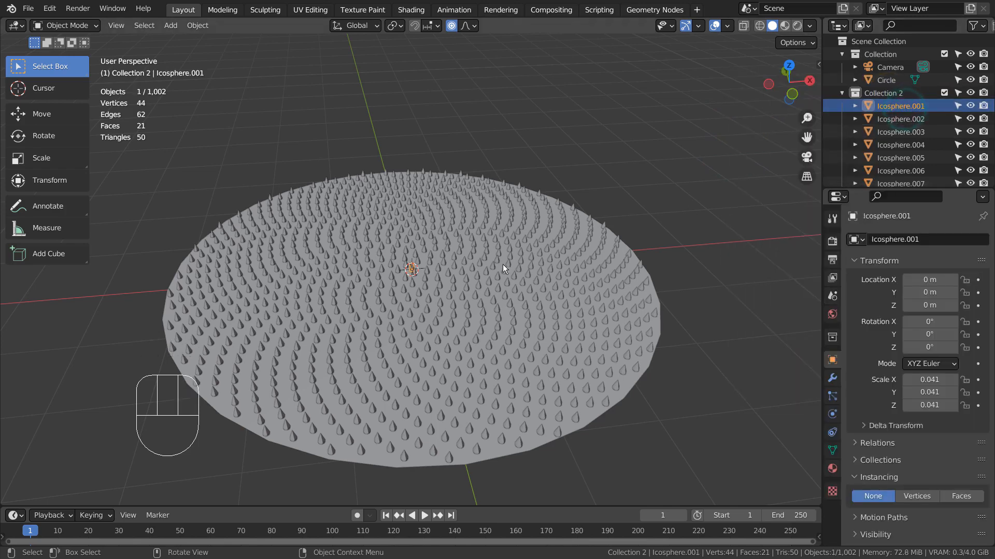
key("g")
key("z")
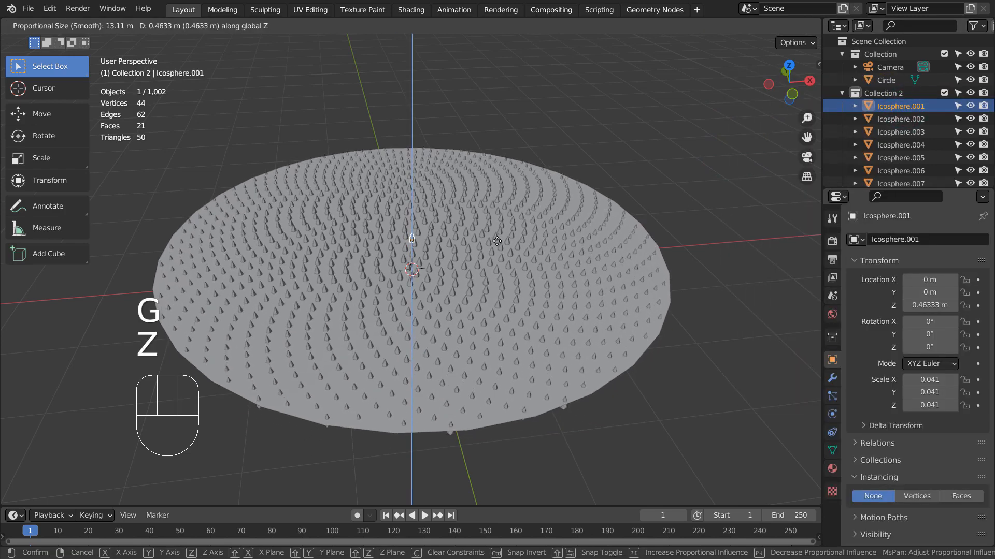
scroll(497, 241, "up", 7)
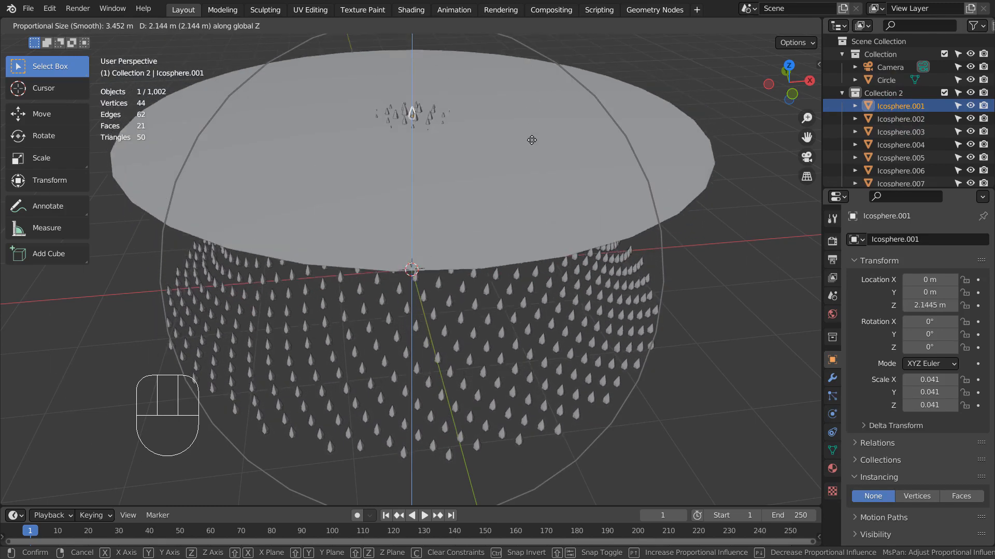
left_click(529, 202)
key("ctrl+z")
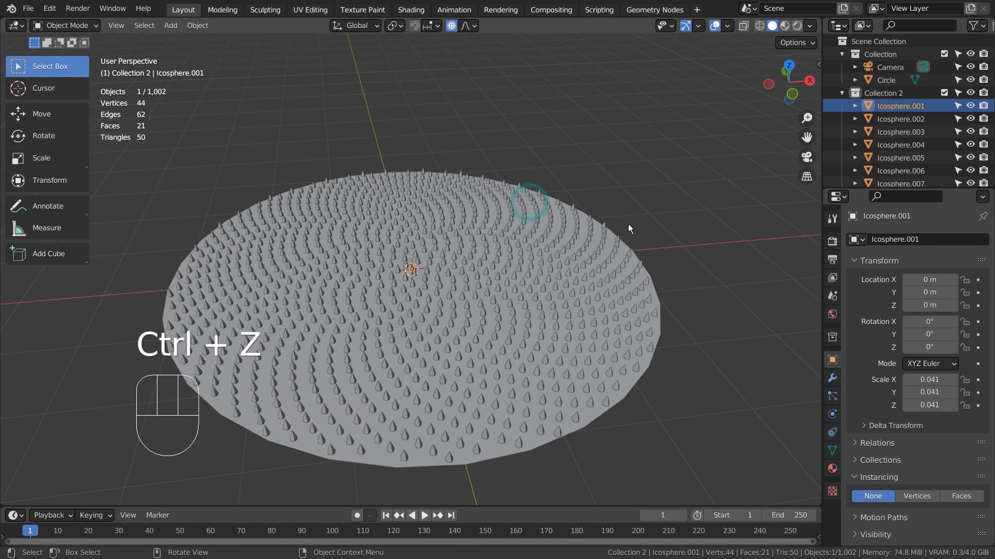
Delete the Circle disc underneath the icospheres.
left_click(621, 253)
key("x")
left_click(621, 251)
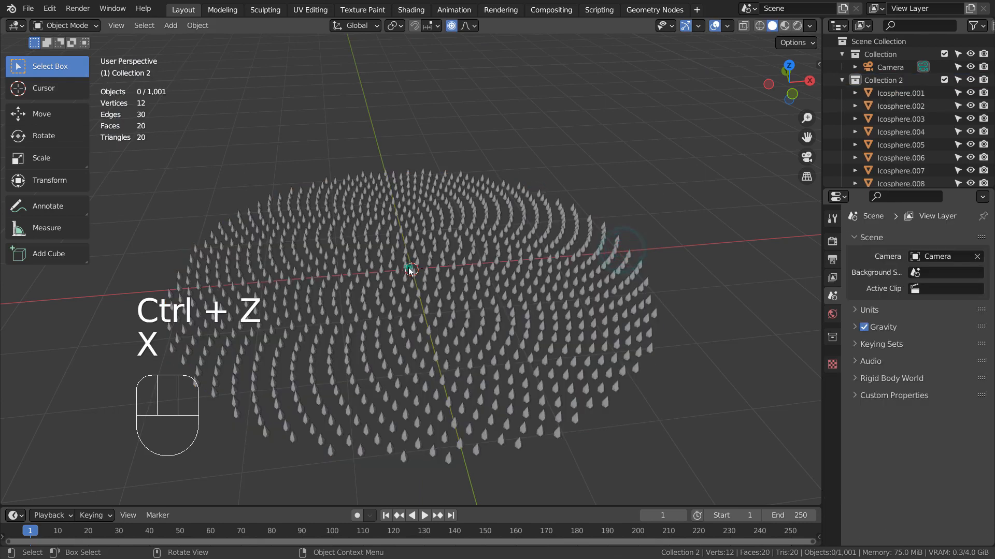
Raise the central Icosphere.001 about 6.76 m along Z with smooth proportional falloff of about 4.18 m, pulling the surrounding icospheres into a cone.
left_click(409, 270)
key("g")
key("z")
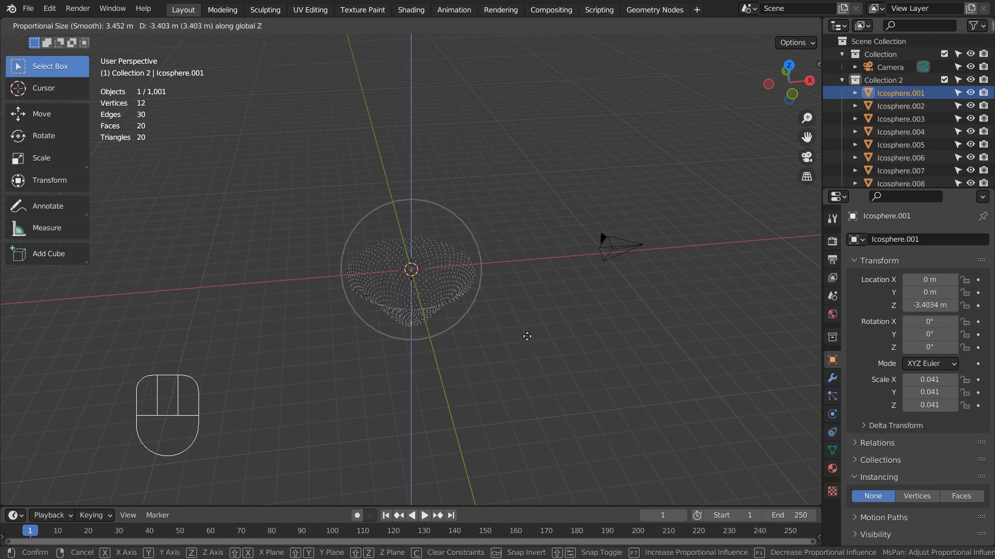
scroll(502, 155, "down", 4)
scroll(501, 155, "up", 5)
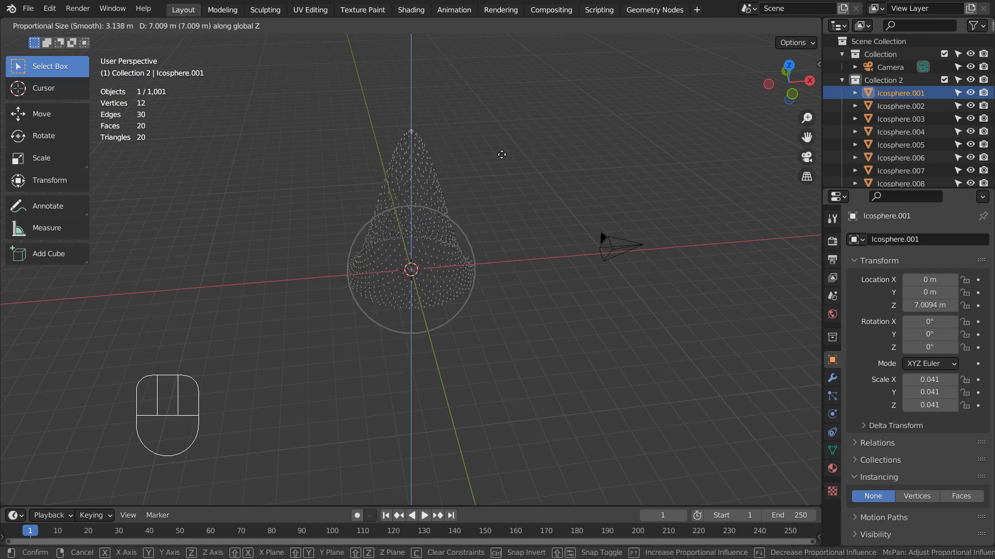
scroll(500, 145, "down", 3)
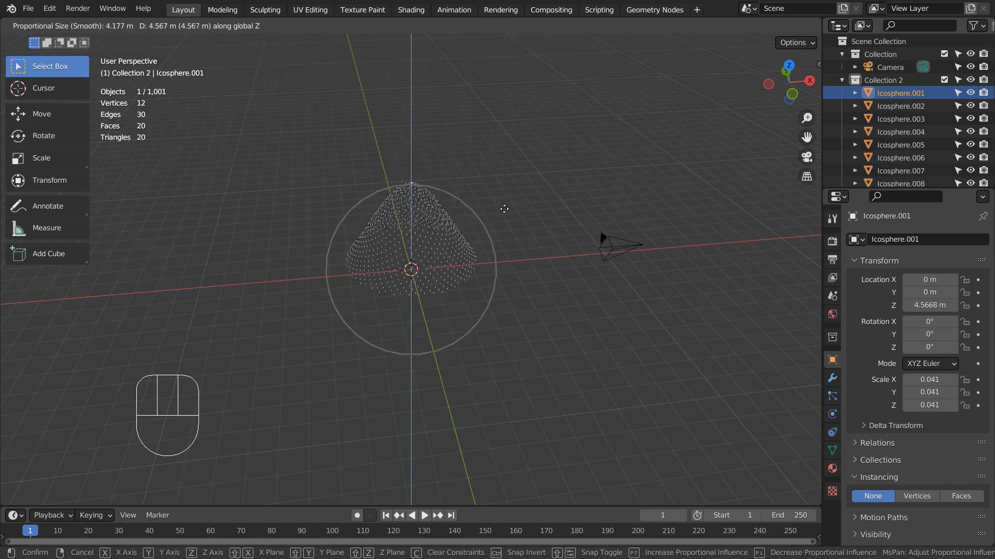
left_click(499, 160)
Inspect the raised icosphere arrangement from above in perspective and in the orthographic top view.
key("Tab")
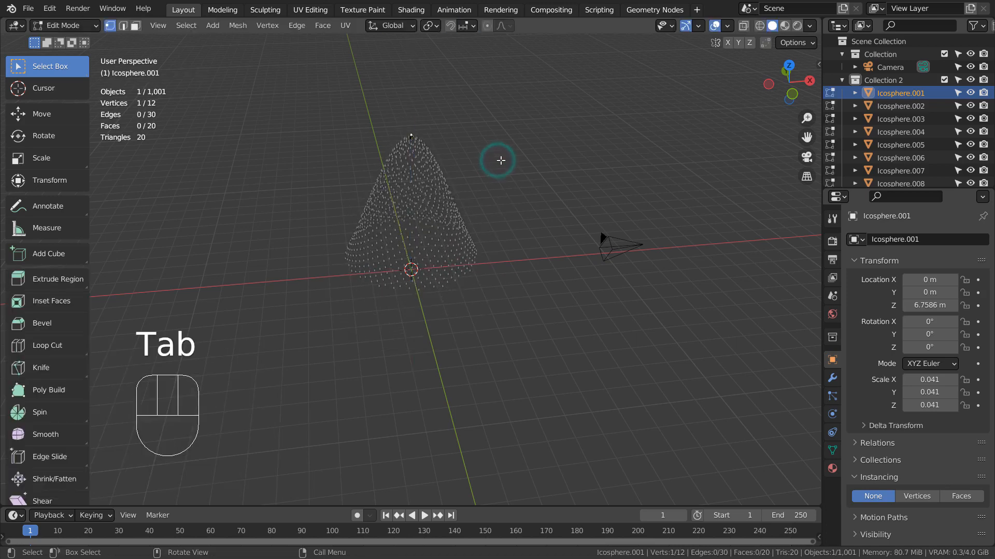
key("Tab")
middle_click_drag(501, 161, 492, 324, "alt")
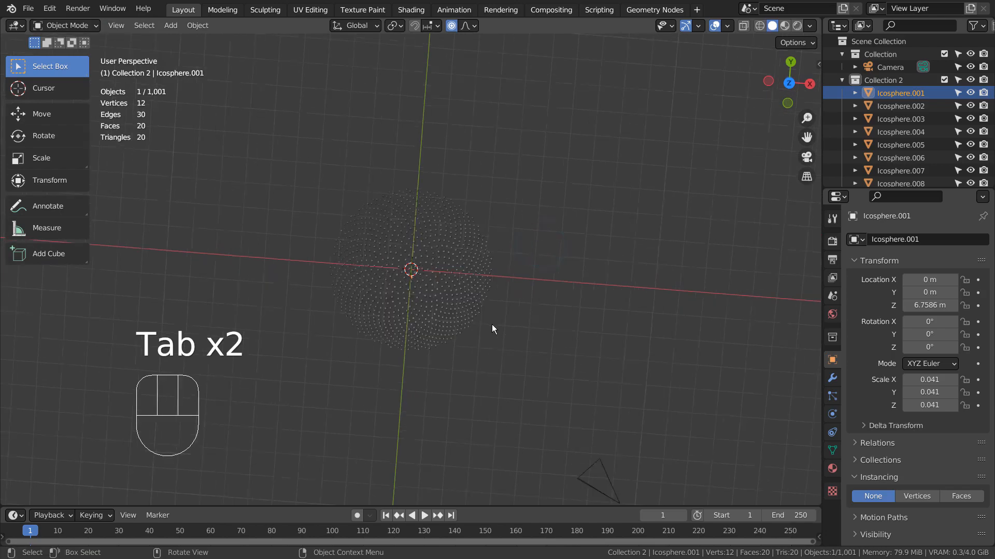
scroll(498, 326, "up", 7)
mouse_move(538, 352)
middle_mouse_down("alt")
mouse_move(543, 372)
mouse_move(552, 360)
middle_mouse_up("alt")
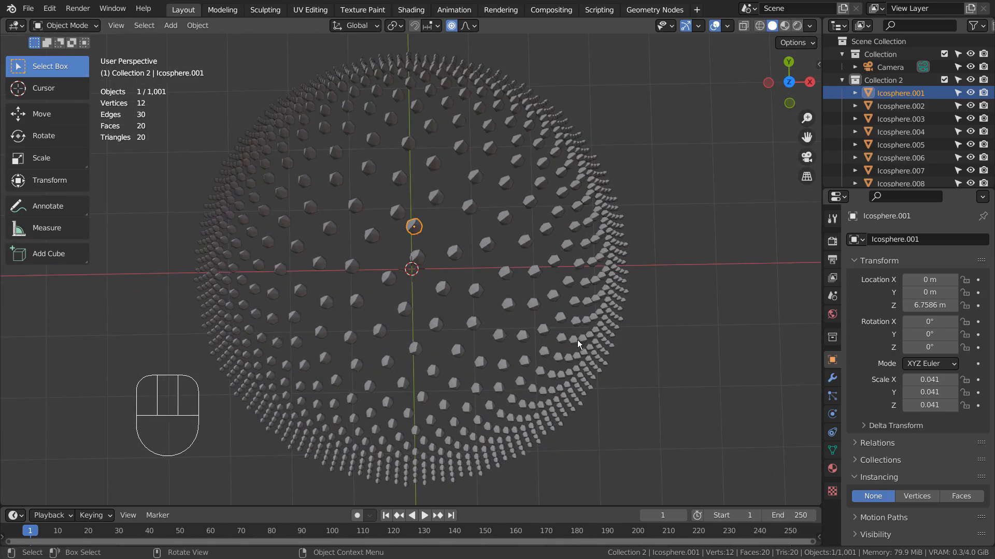
key("KP_1")
key("KP_7")
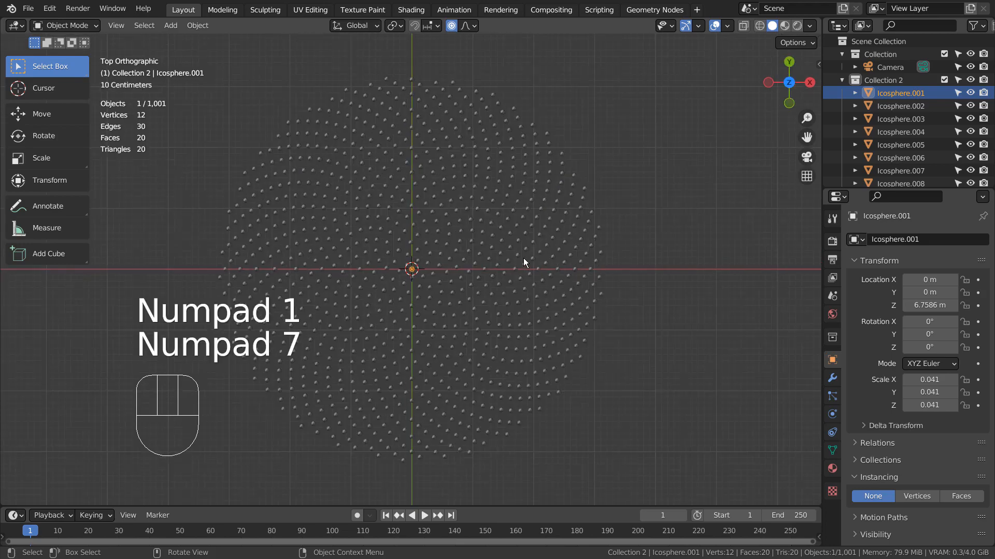
Select all objects of Collection 2, duplicate them and scale the duplicates to about 0.916.
scroll(478, 298, "up", 7)
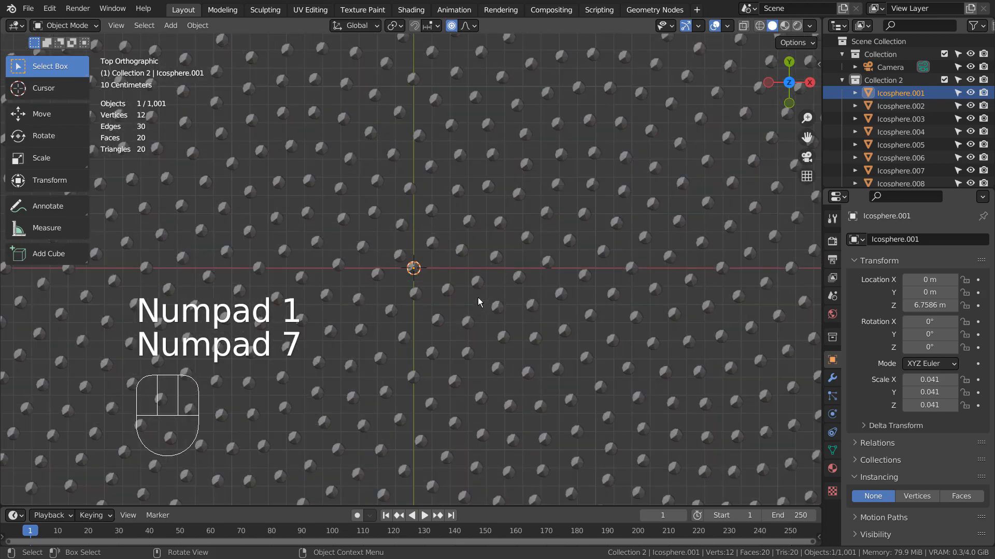
scroll(477, 297, "down", 6)
middle_click_drag(486, 327, 490, 326, "alt")
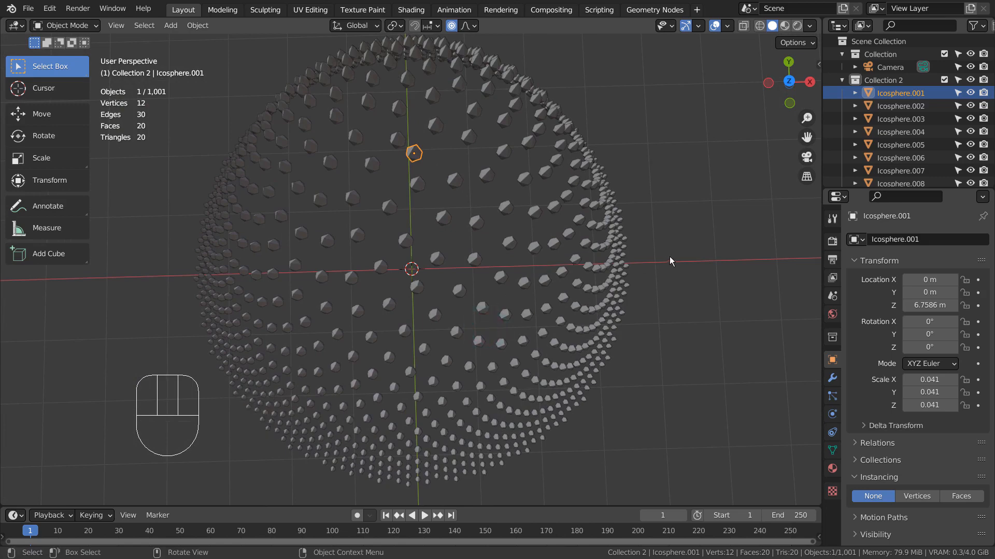
right_click(874, 83)
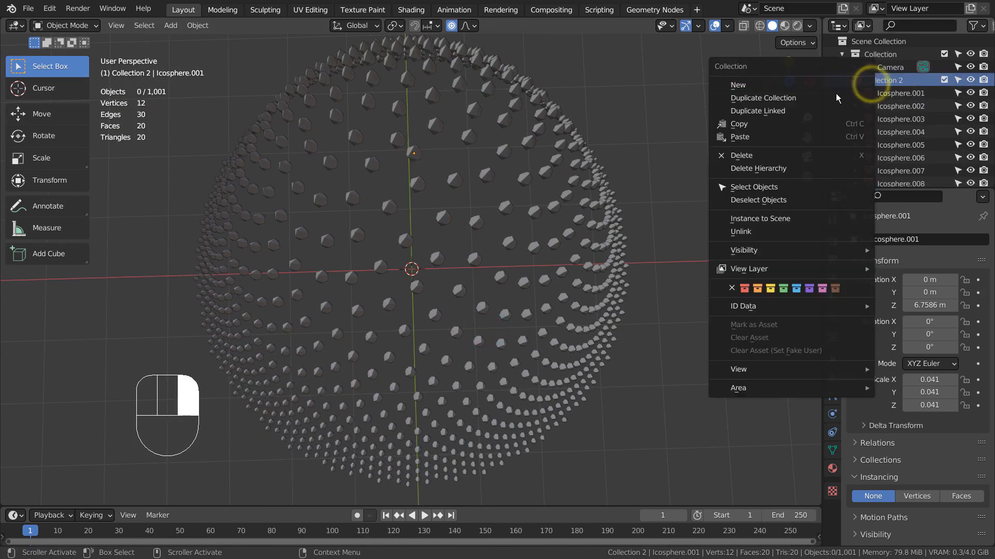
left_click(816, 187)
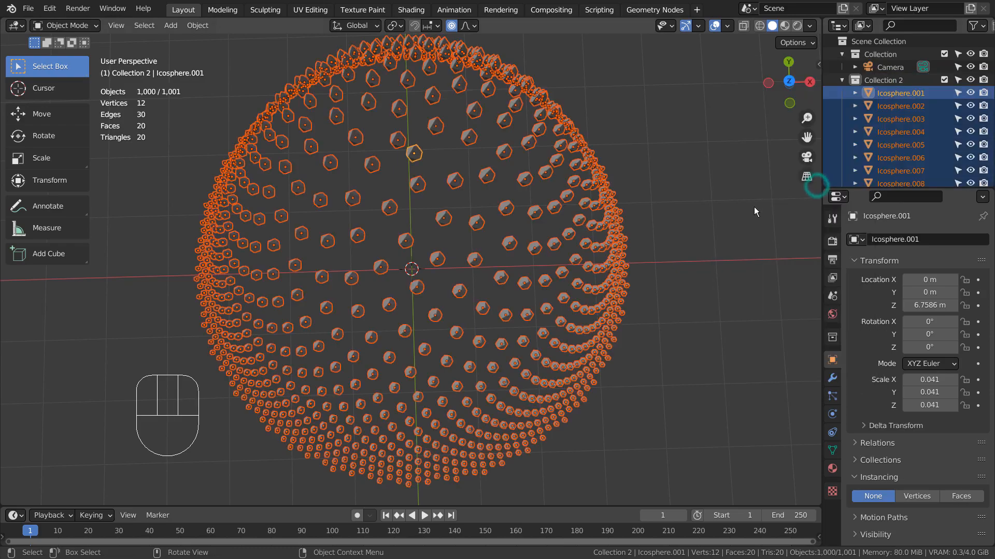
key("shift+d")
key("s")
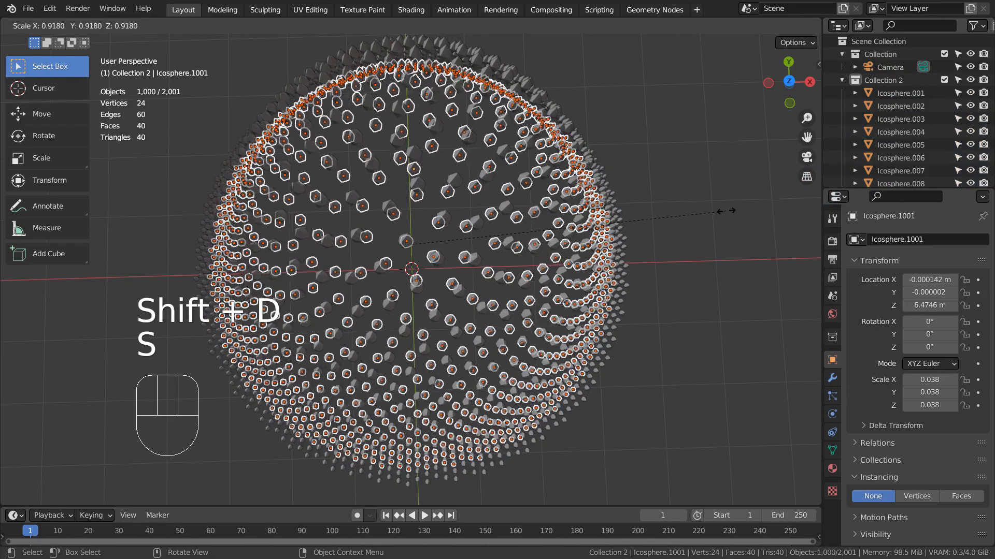
left_click(725, 211)
Try to rotate the duplicated icospheres in the top view with proportional editing on, and undo the rotation.
key("KP_7")
key("r")
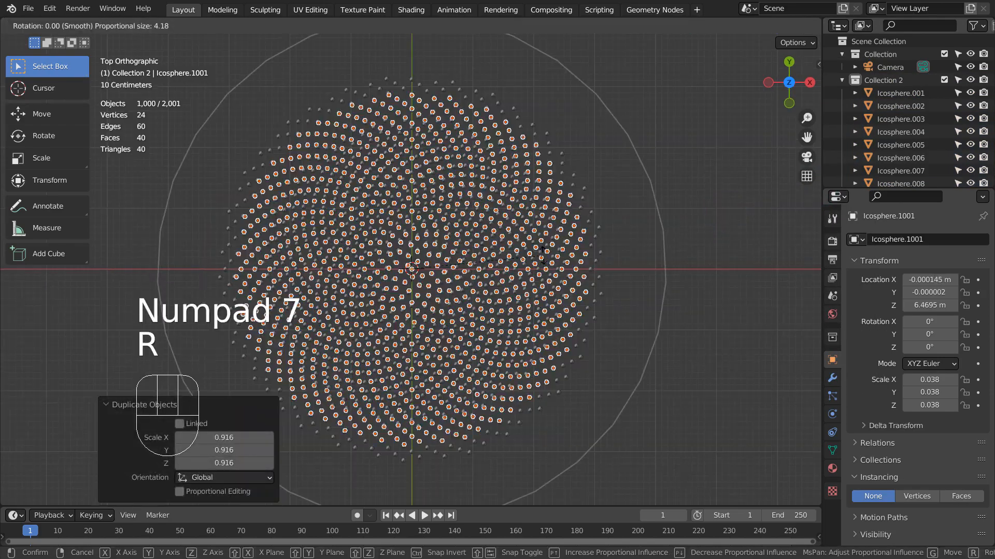
left_click(494, 310)
key("ctrl+z")
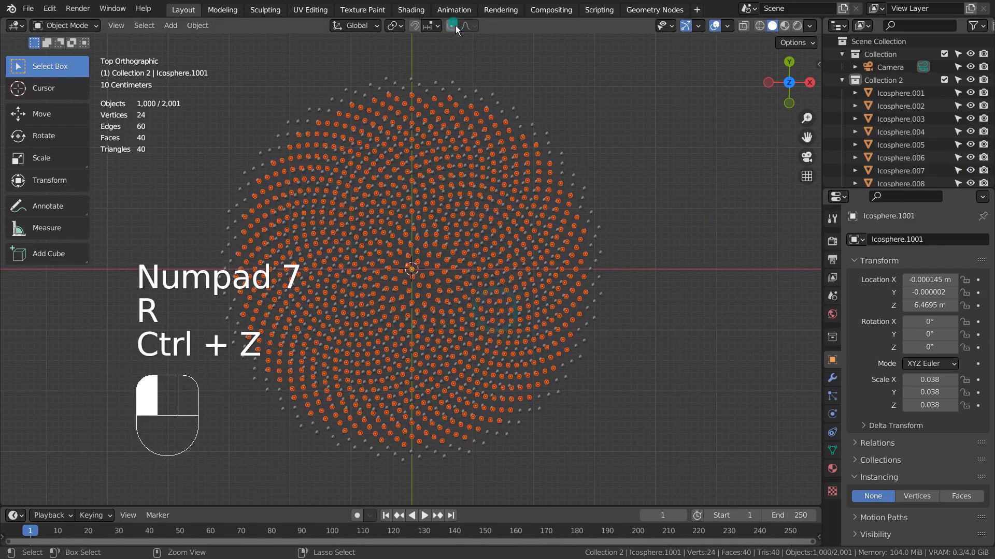
Turn off proportional editing and rotate the duplicated icospheres about 20.4° clockwise in the top view, keeping them selected.
key("r")
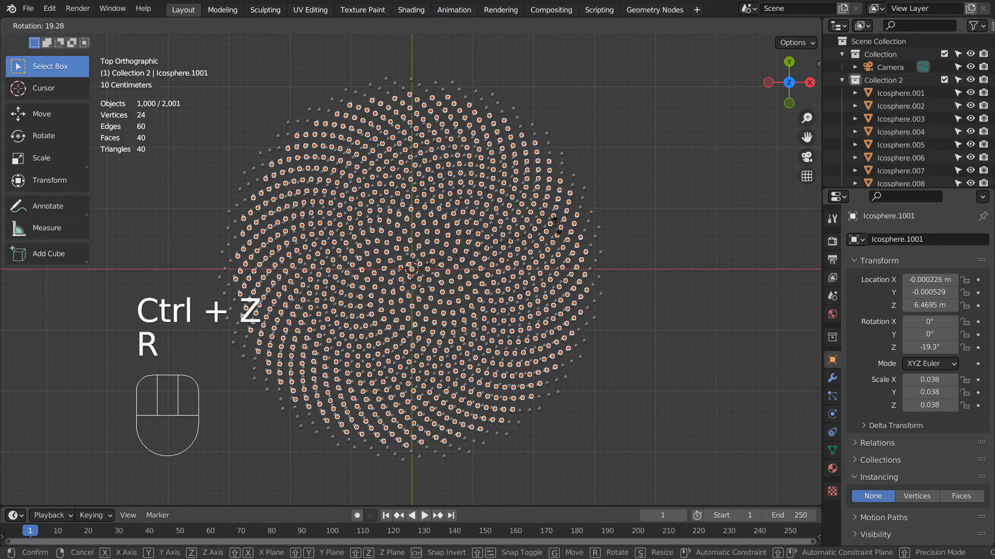
left_click(555, 228)
left_click(670, 263)
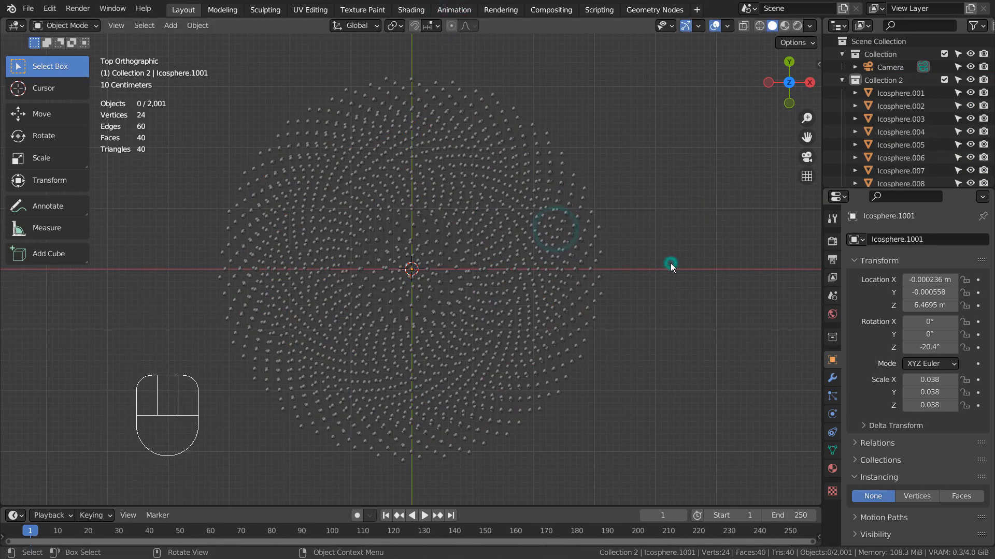
scroll(656, 300, "up", 3)
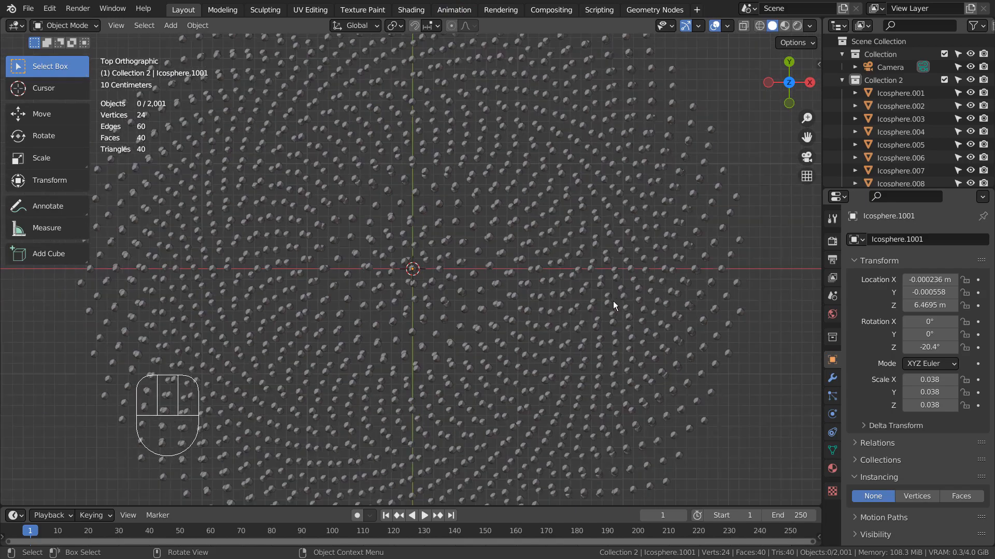
scroll(613, 301, "down", 3)
middle_click_drag(613, 314, 646, 235)
key("ctrl+z")
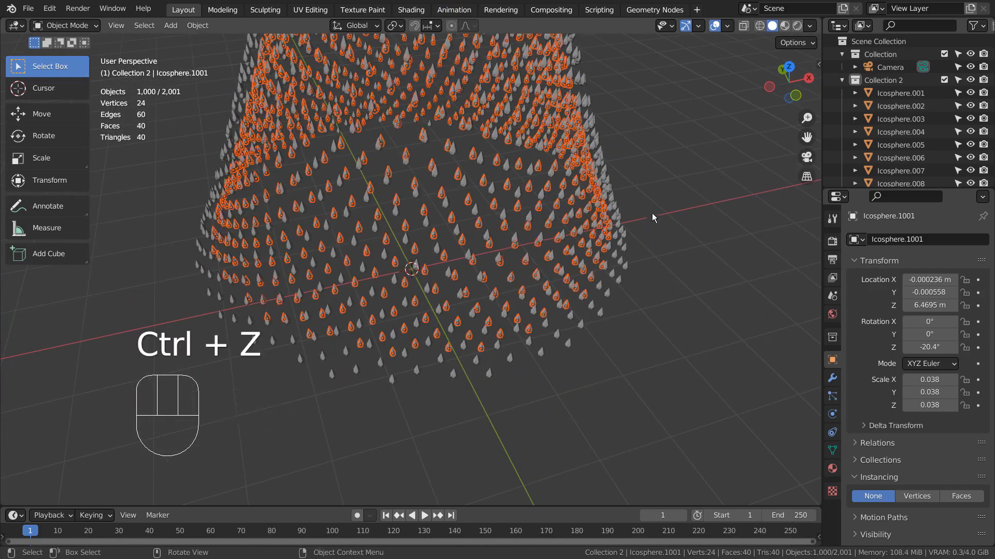
Lower the duplicated icospheres about 2.2 m along the Z axis.
key("g")
key("z")
left_click(673, 322)
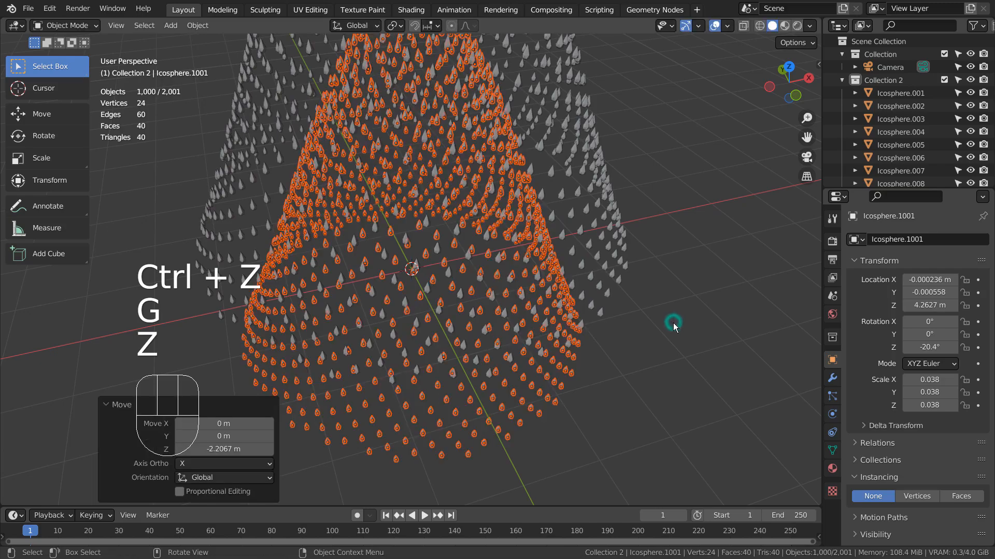
Rotate the duplicated cone of icospheres by 180° in the front view and scale it to about 0.728.
key("KP_1")
key("r")
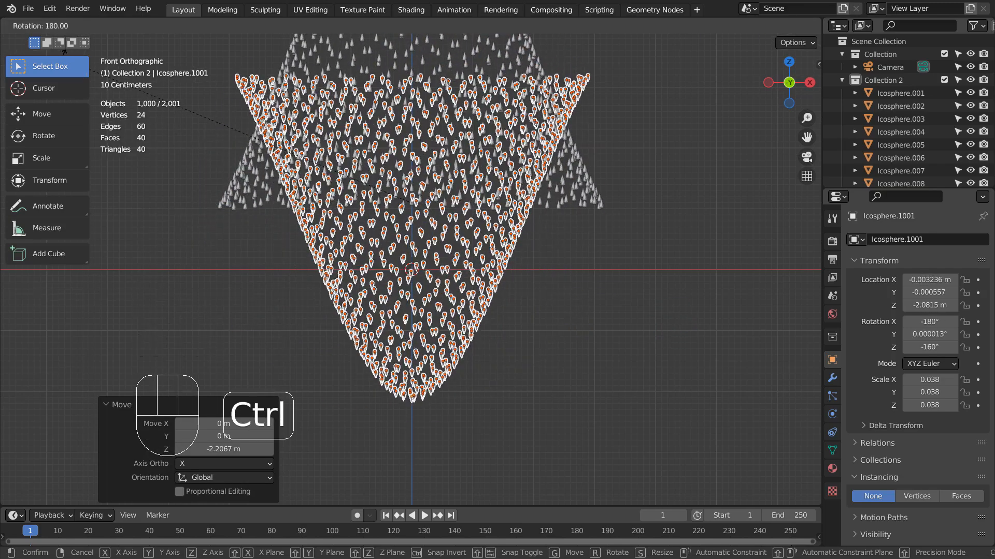
left_click(62, 57, "ctrl")
key("s")
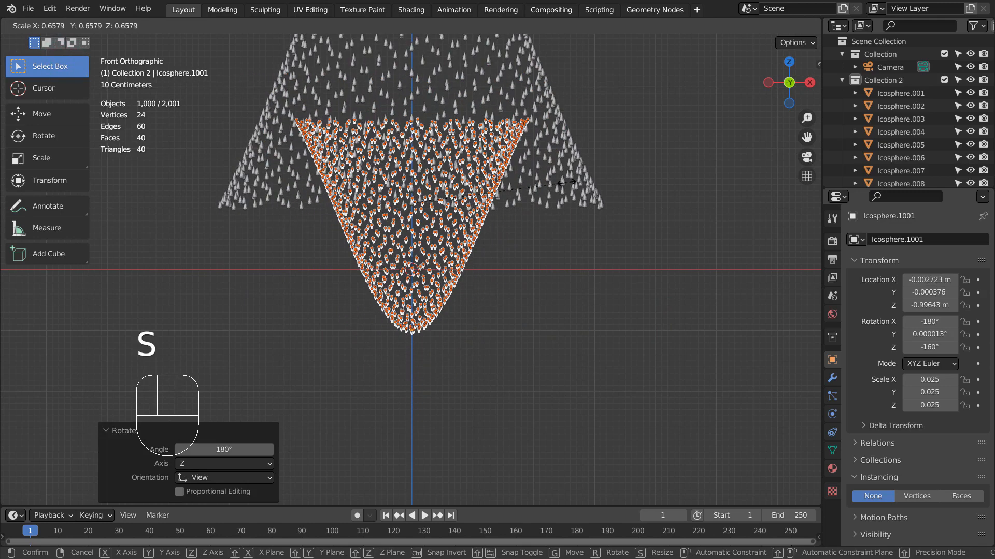
left_click(585, 182)
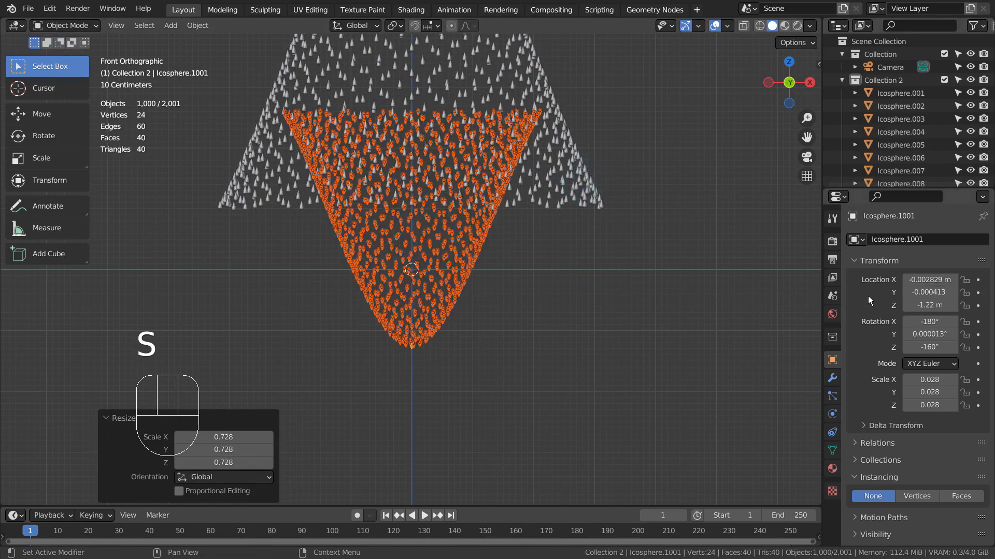
Move the duplicated icospheres into a new collection named Collection 3.
key("m")
left_click(700, 355)
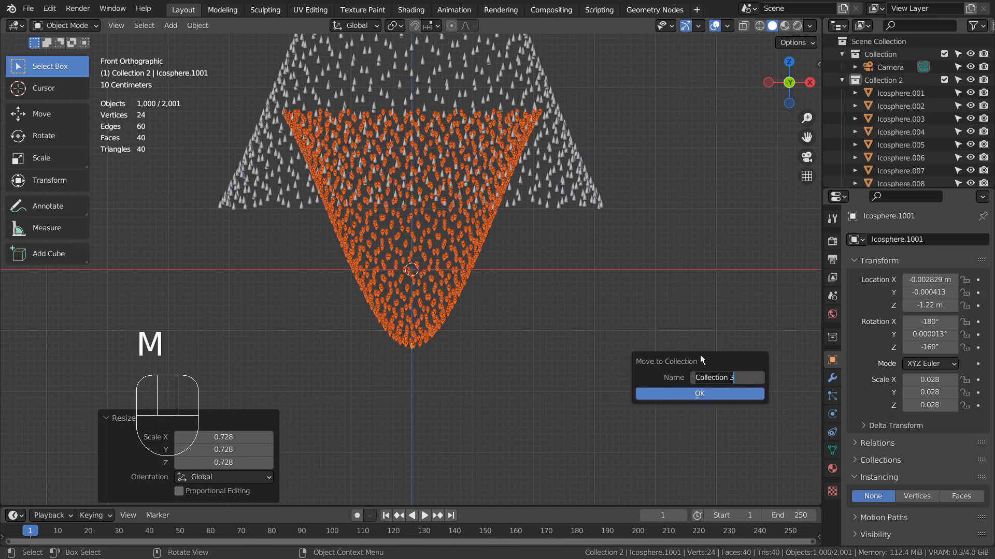
left_click(692, 393)
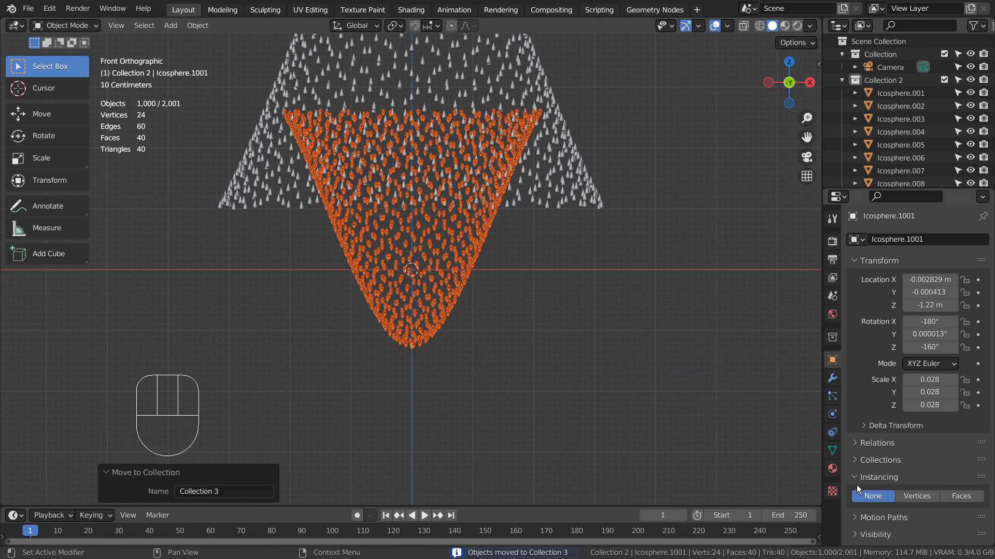
Select Icosphere.1001 in Collection 3, show its material settings and set the viewport shading to Material Preview.
left_click(830, 468)
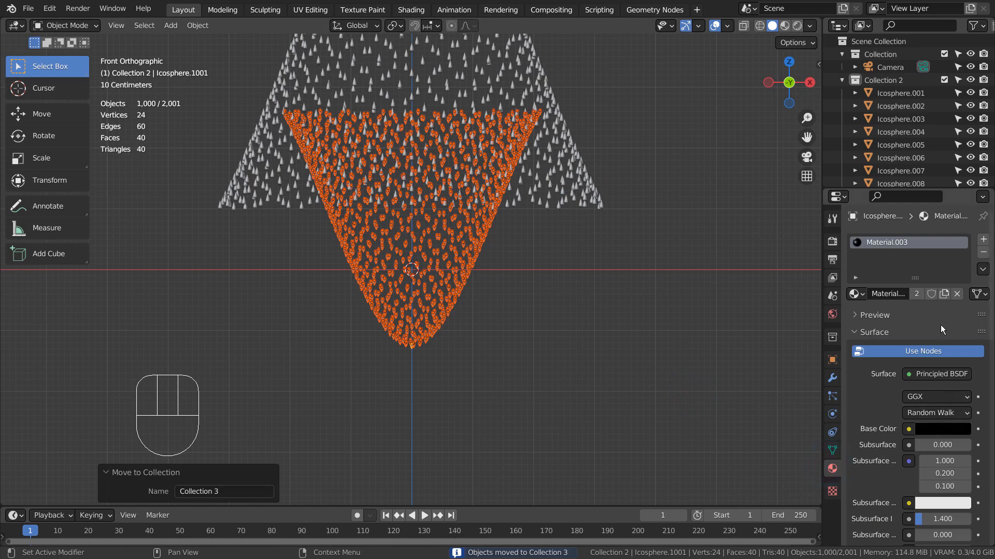
left_click(441, 275)
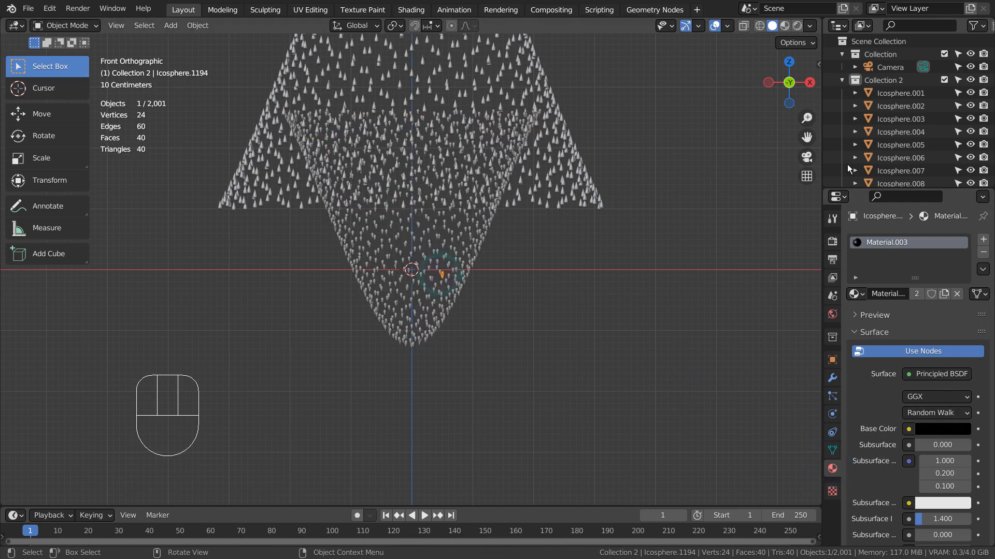
left_click(882, 107)
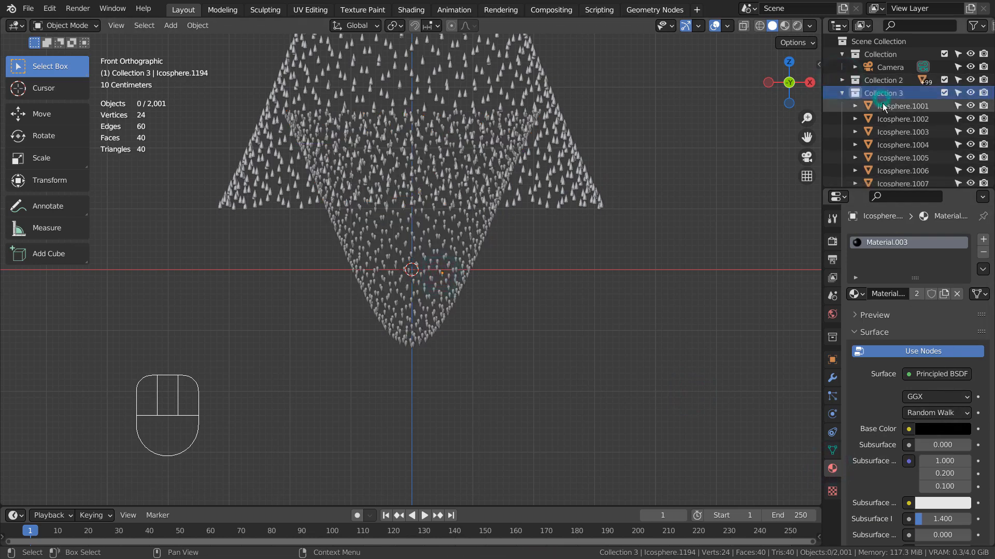
left_click(783, 26)
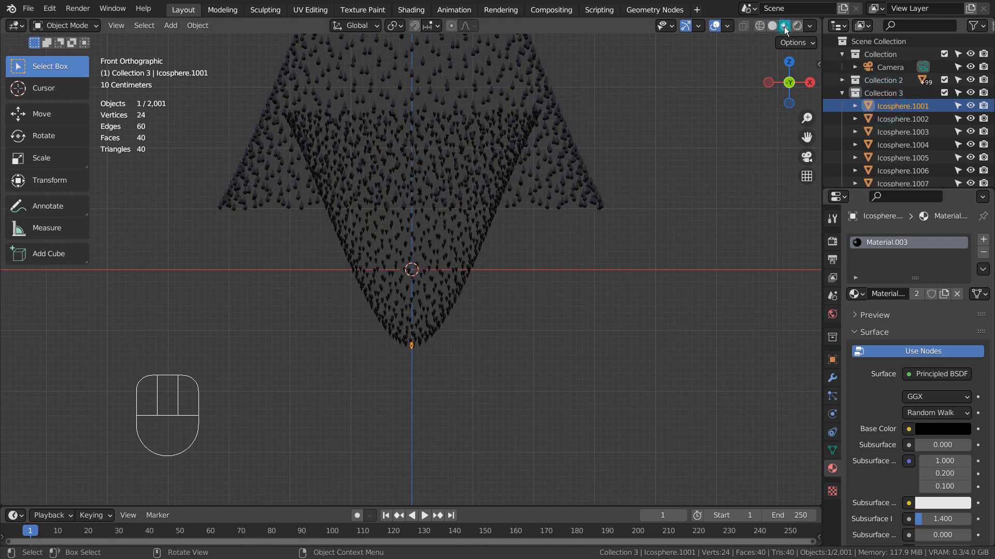
Make the material of Icosphere.1001 a single-user copy and set its base color to white with value 1.0.
left_click(950, 434)
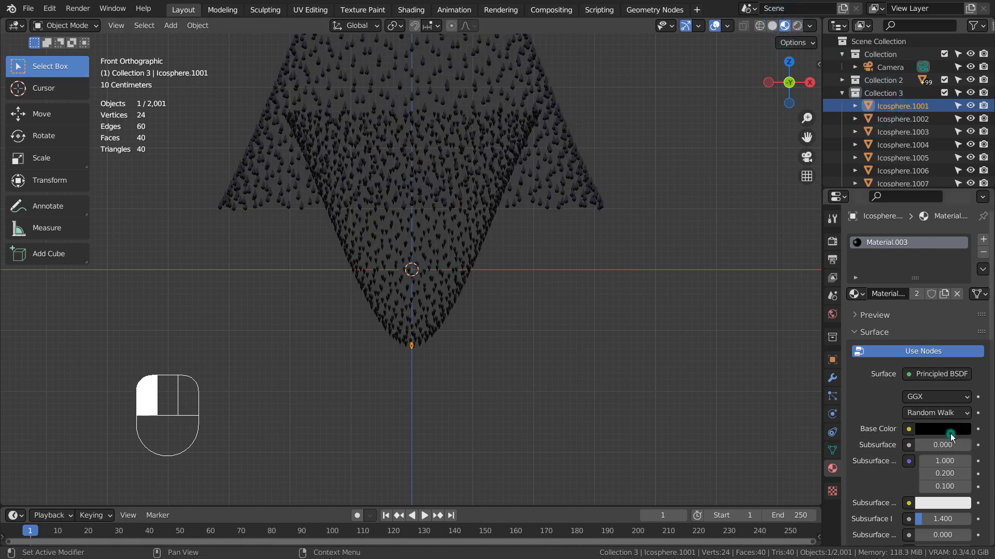
left_click(916, 294)
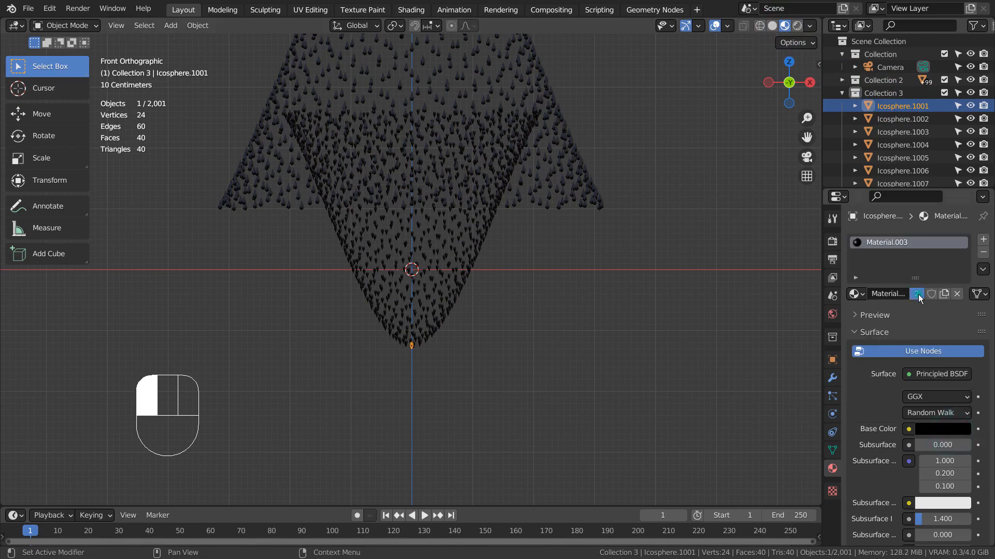
left_click(940, 429)
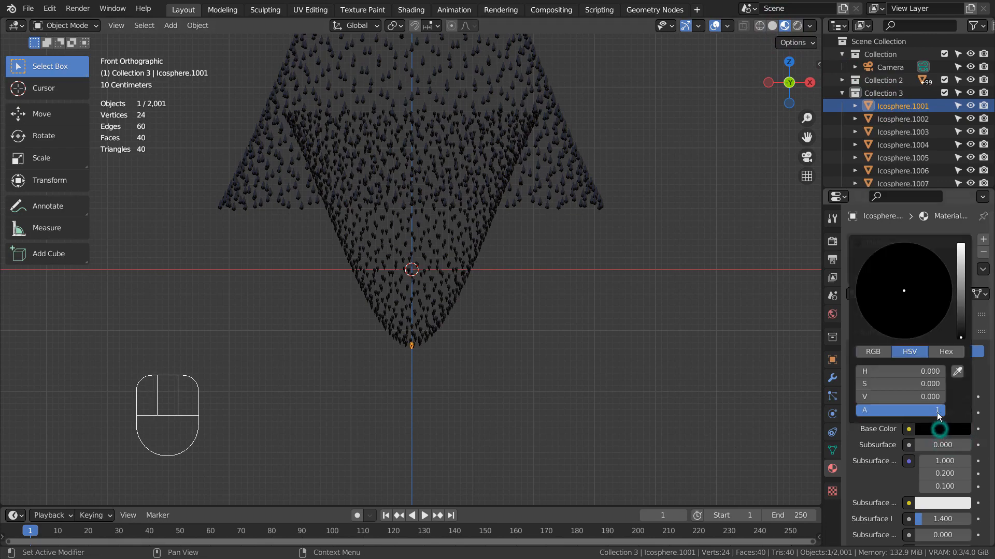
scroll(925, 334, "up", 10)
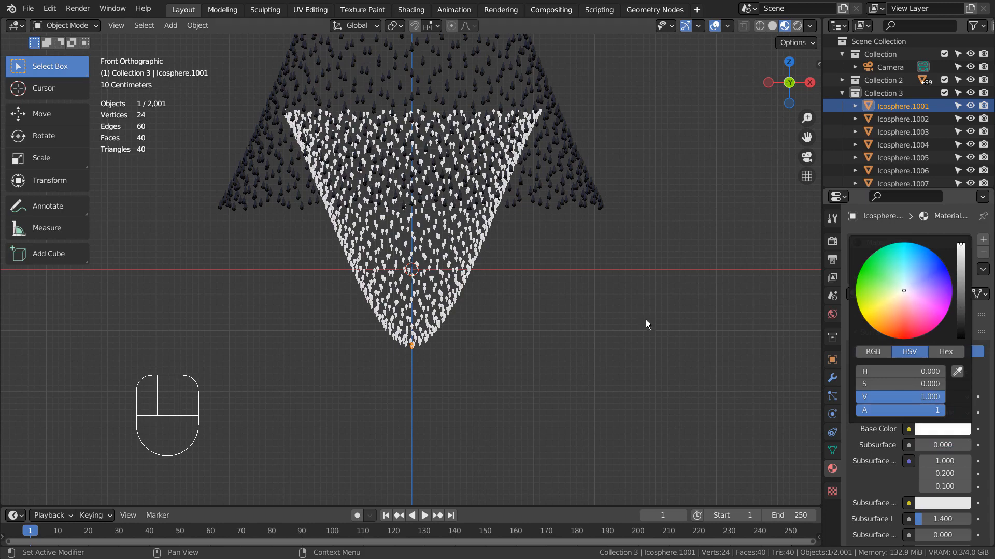
Set the material's emission to orange with a strength of 35, and check the Bloom option in the Eevee render settings.
scroll(883, 421, "down", 15)
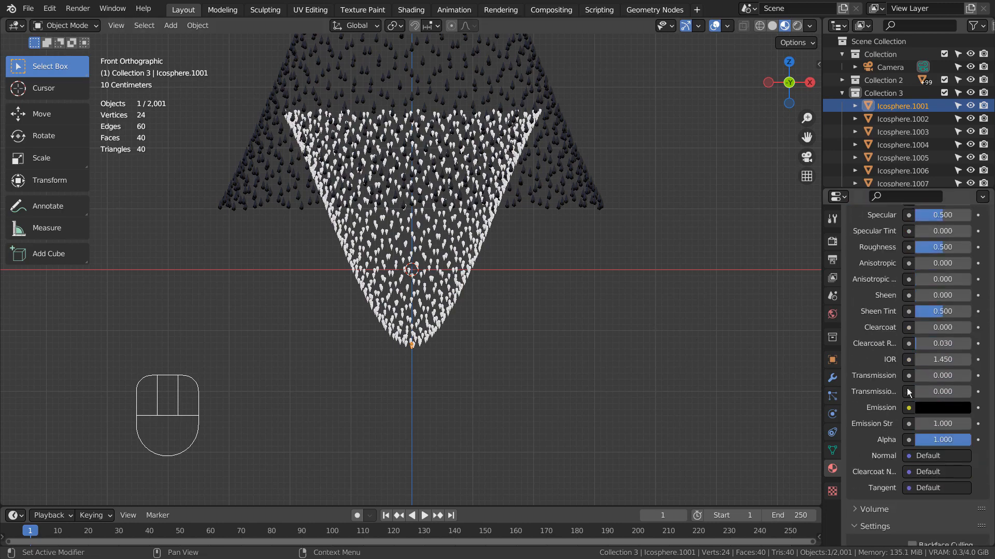
left_click(943, 407)
scroll(946, 308, "up", 15)
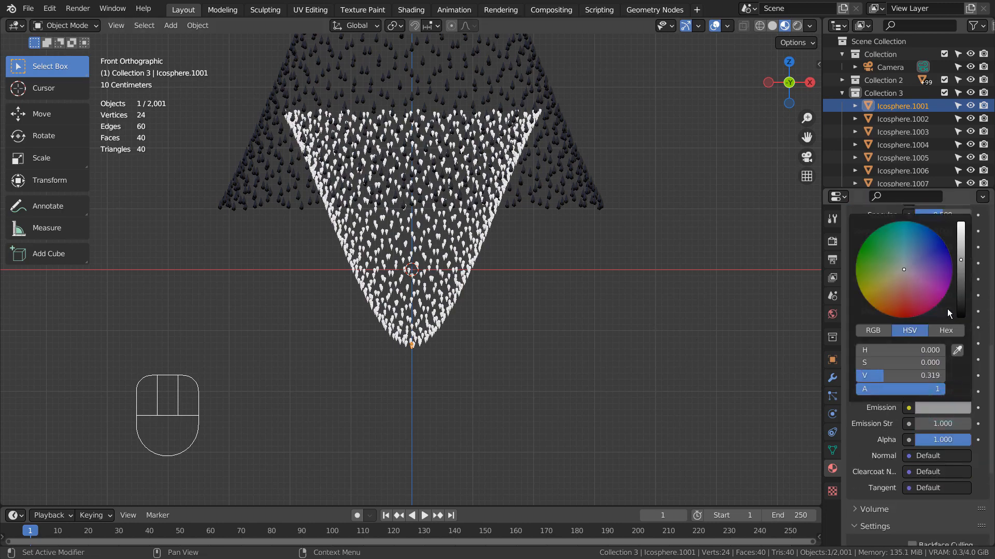
left_click(887, 304)
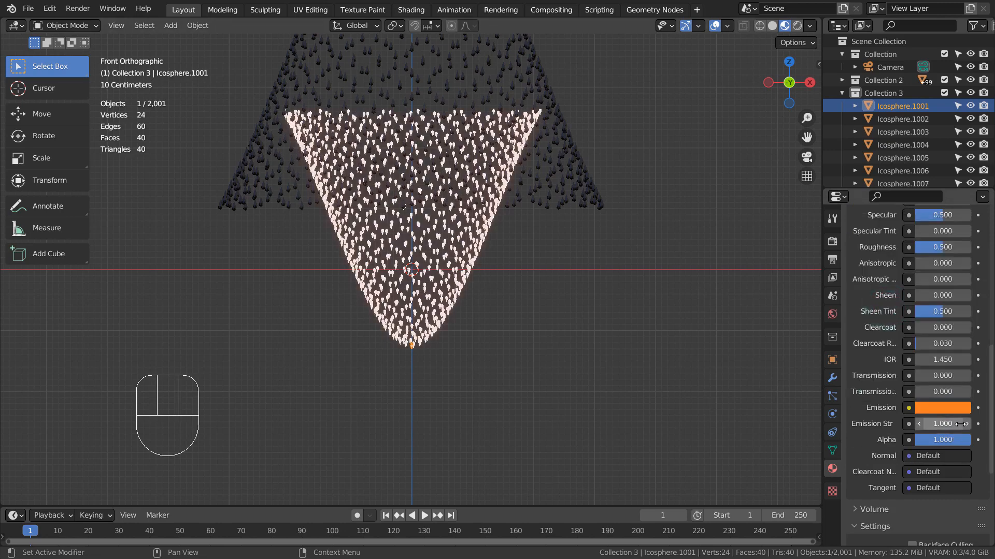
left_click_drag(945, 425, 974, 425)
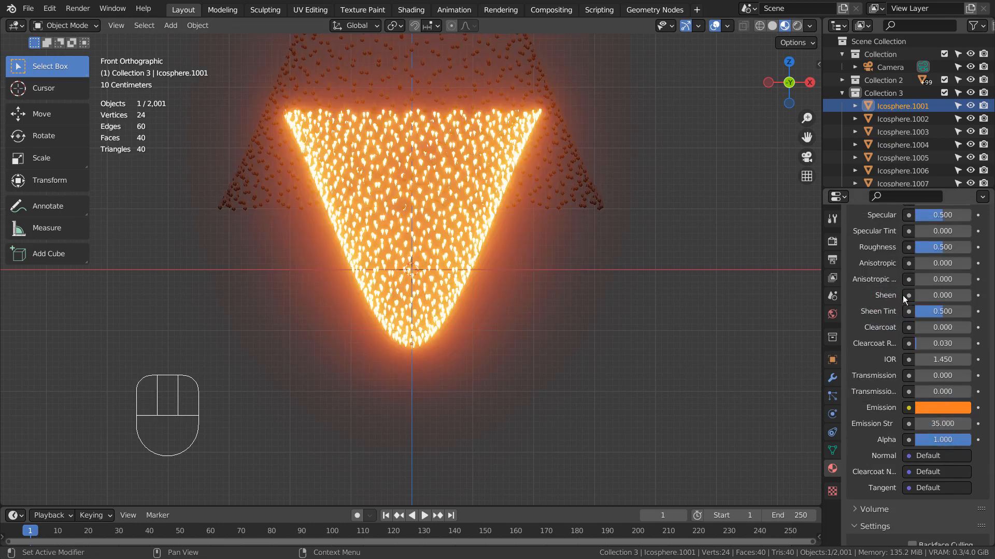
left_click(832, 240)
scroll(897, 257, "up", 15)
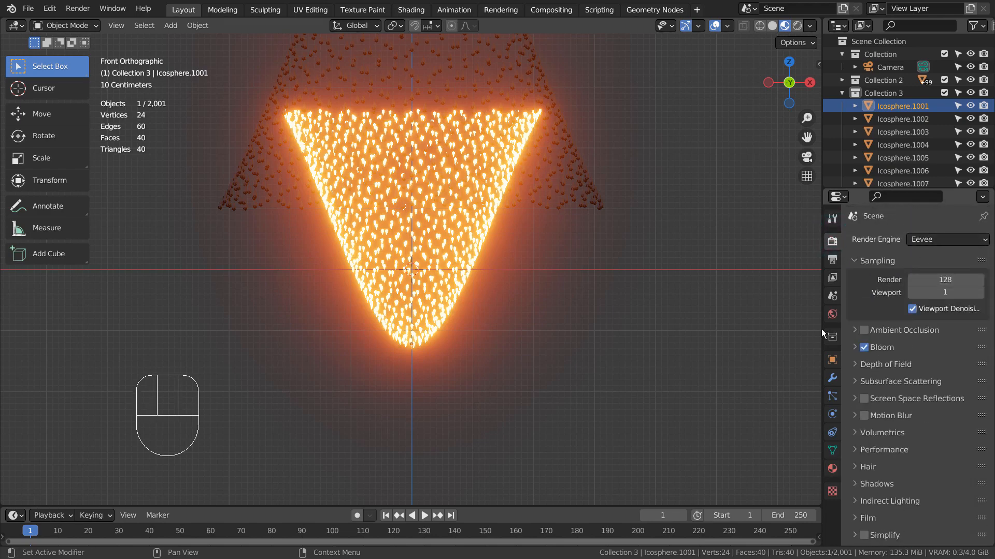
Select an icosphere of the outer cone and set its material's base color to a light grey with value about 0.787.
left_click(722, 311)
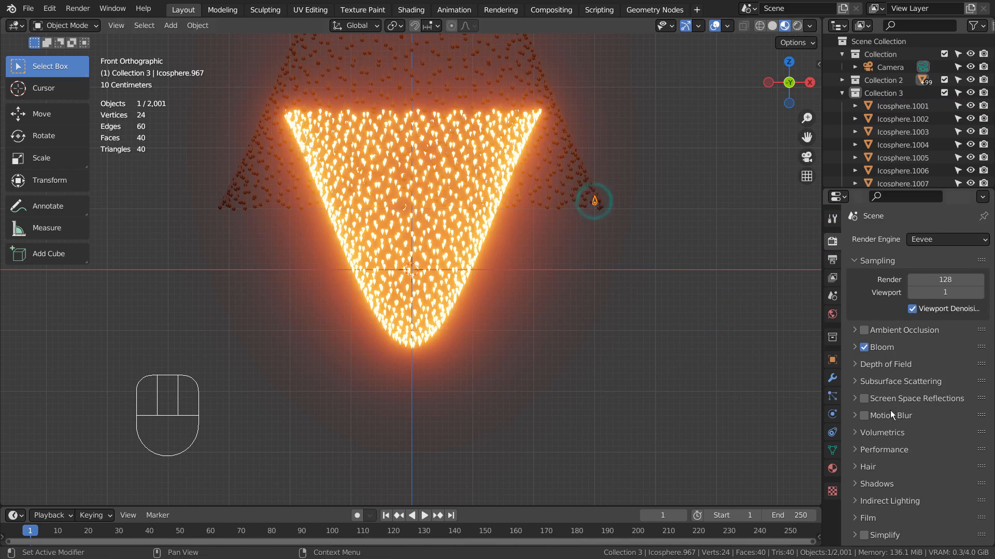
left_click(833, 469)
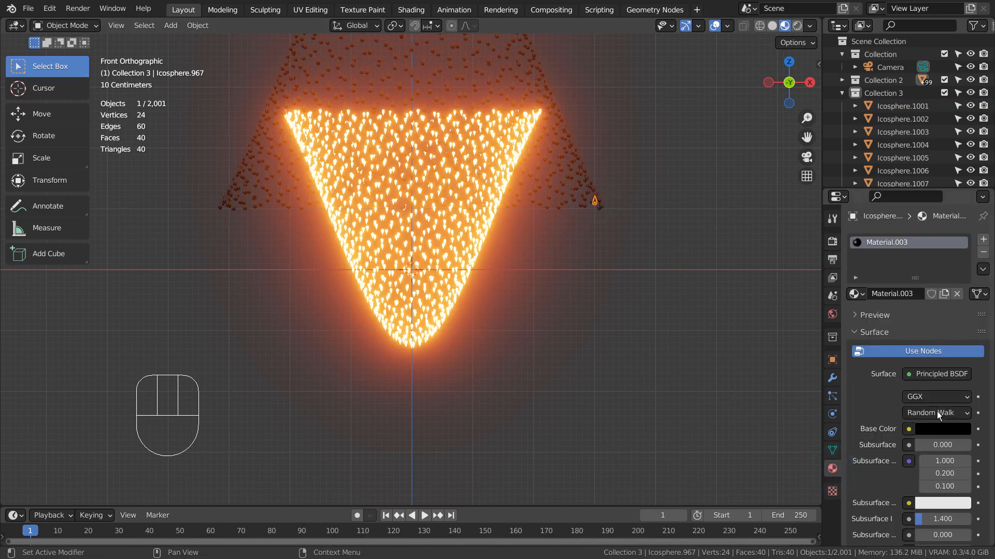
left_click(935, 431)
scroll(928, 296, "up", 8)
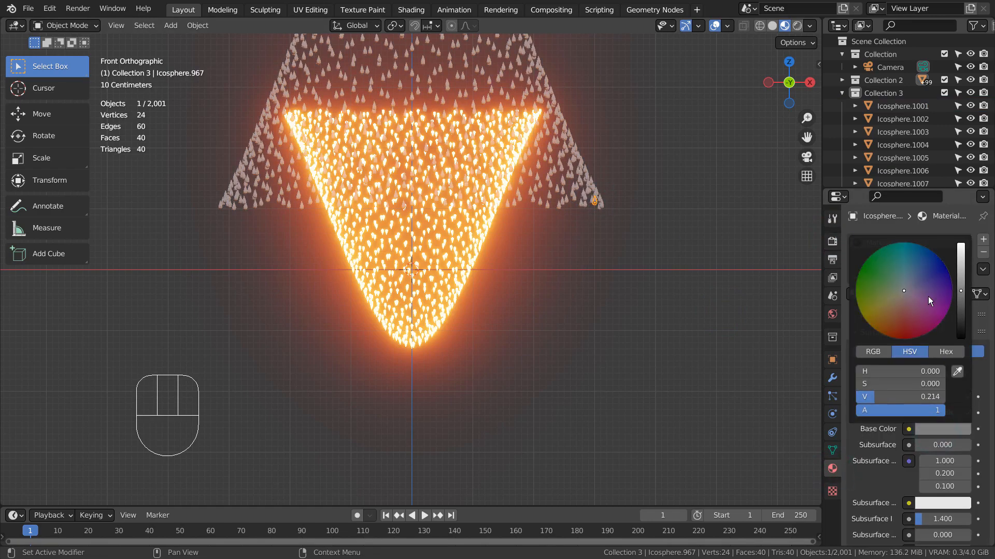
scroll(928, 296, "up", 3)
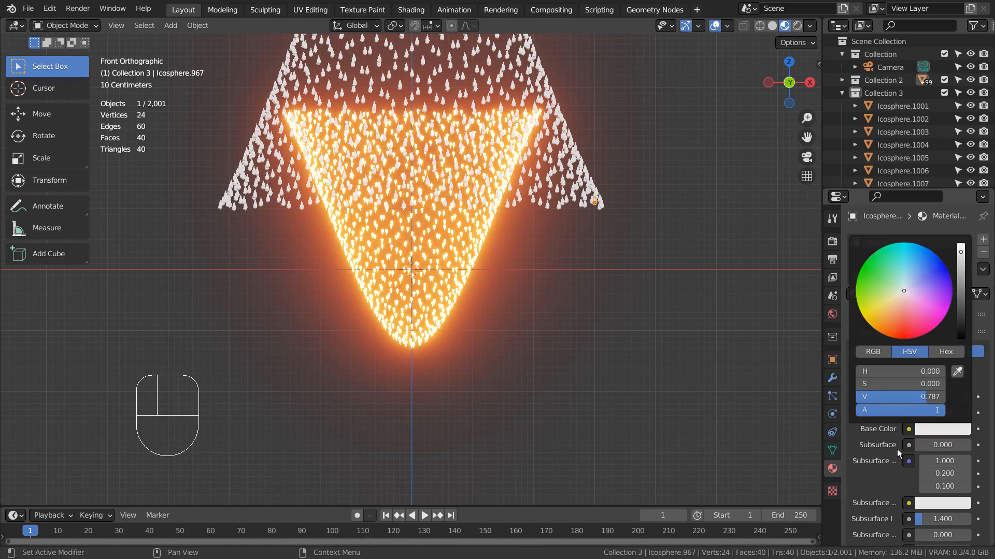
scroll(884, 475, "down", 15)
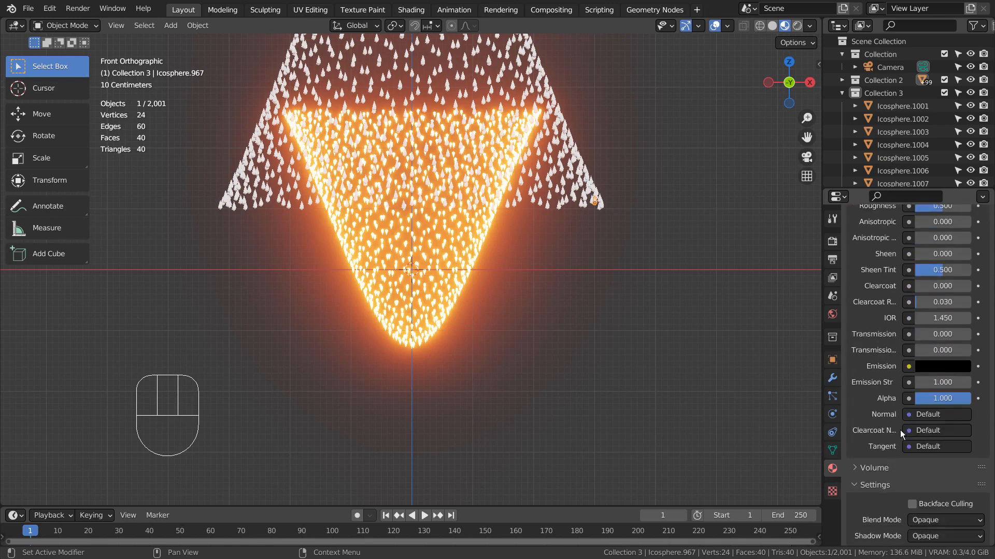
Set the emission of the outer cone's material to red with a strength of 35, and deselect the icosphere.
left_click(944, 363)
scroll(929, 289, "up", 11)
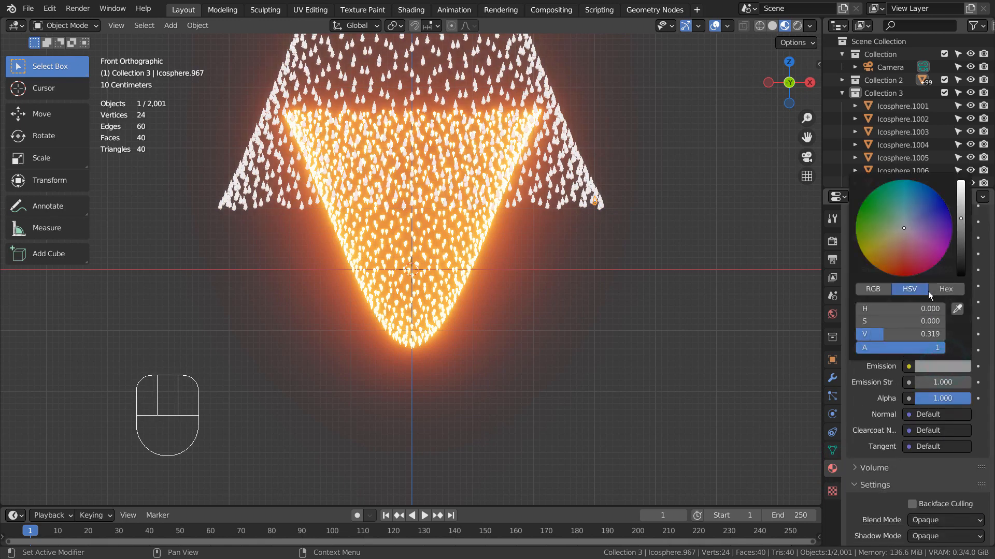
left_click(886, 263)
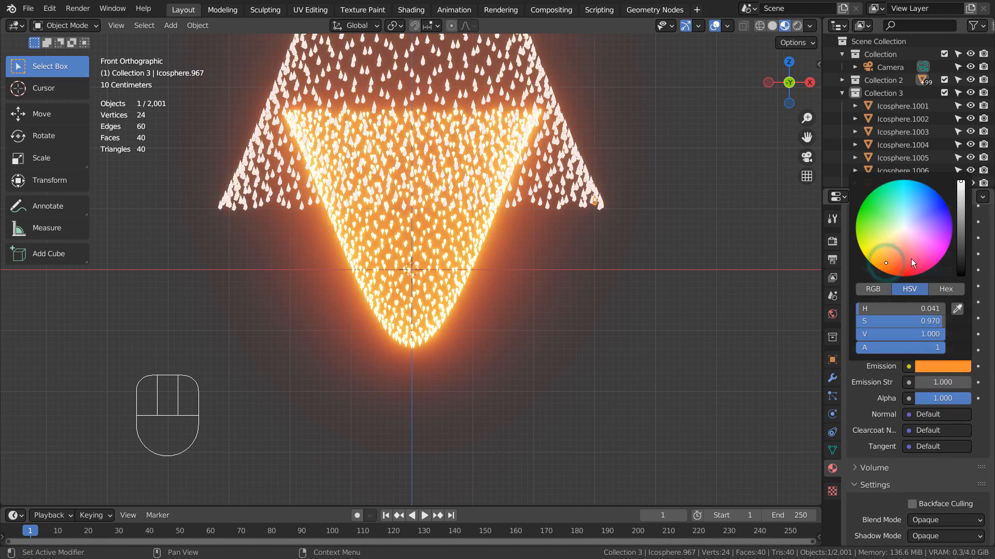
left_click(913, 271)
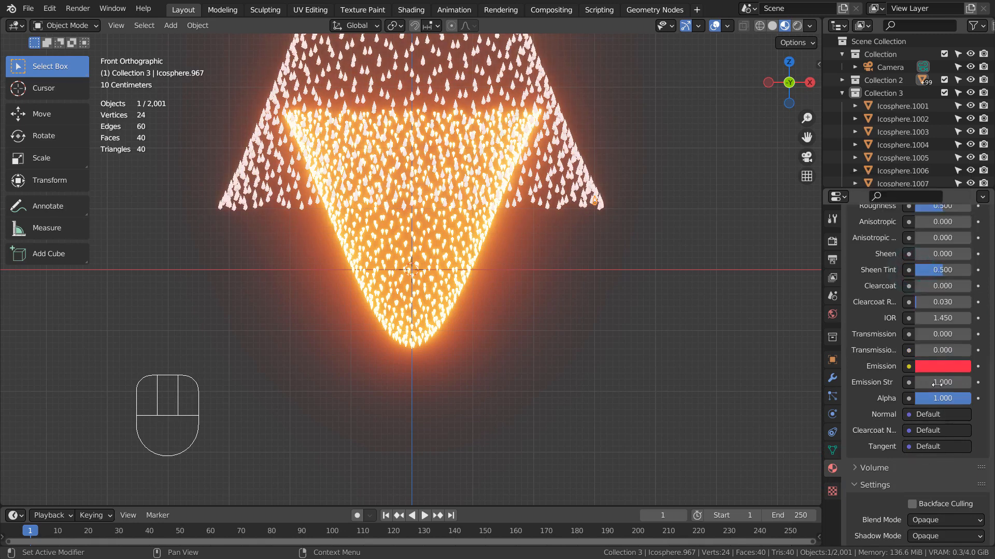
left_click_drag(937, 384, 979, 384)
left_click(706, 231)
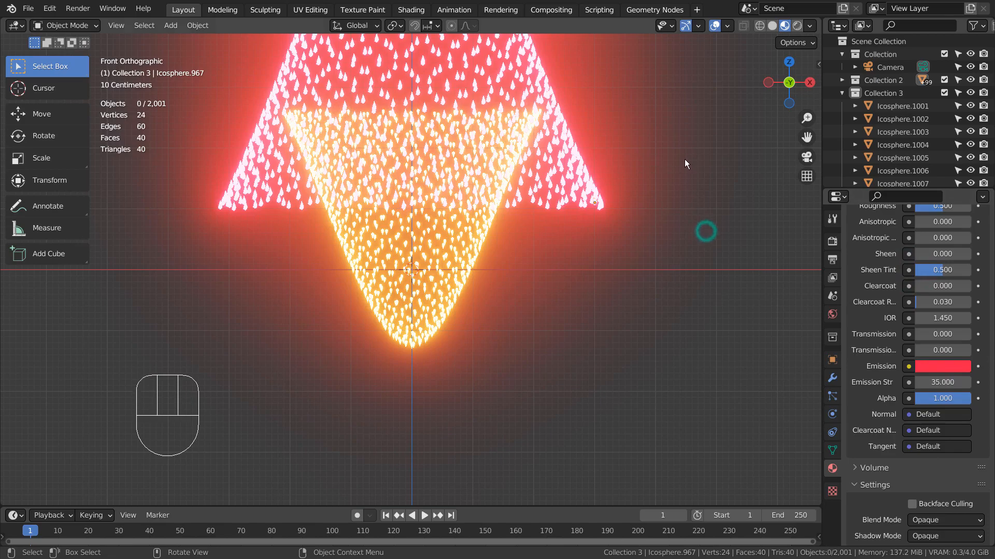
Add a UV sphere at the origin and scale it up by about 13.3 so it encloses both cones.
middle_click_drag(678, 128, 725, 262, "alt")
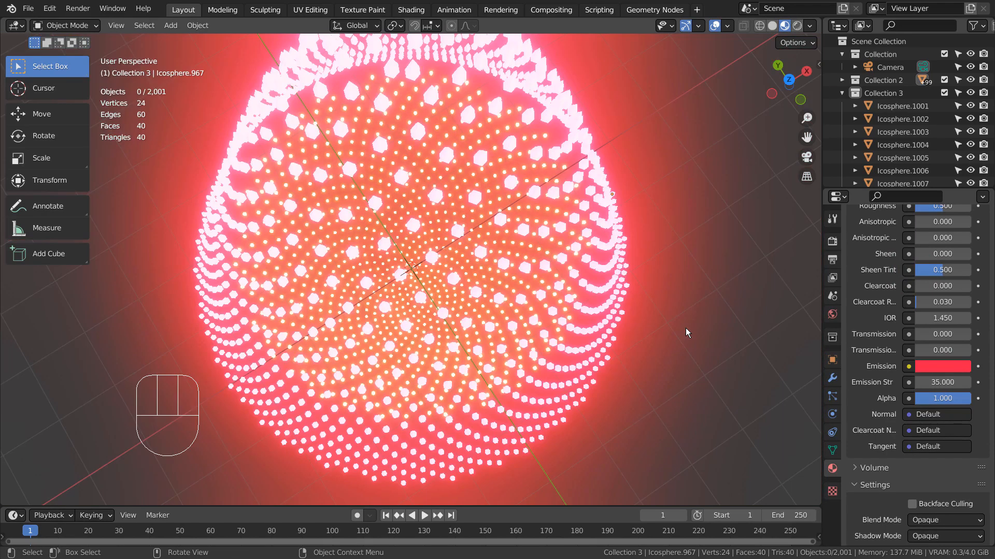
middle_click_drag(697, 331, 676, 305, "alt")
scroll(676, 306, "up", 4)
scroll(676, 305, "down", 2)
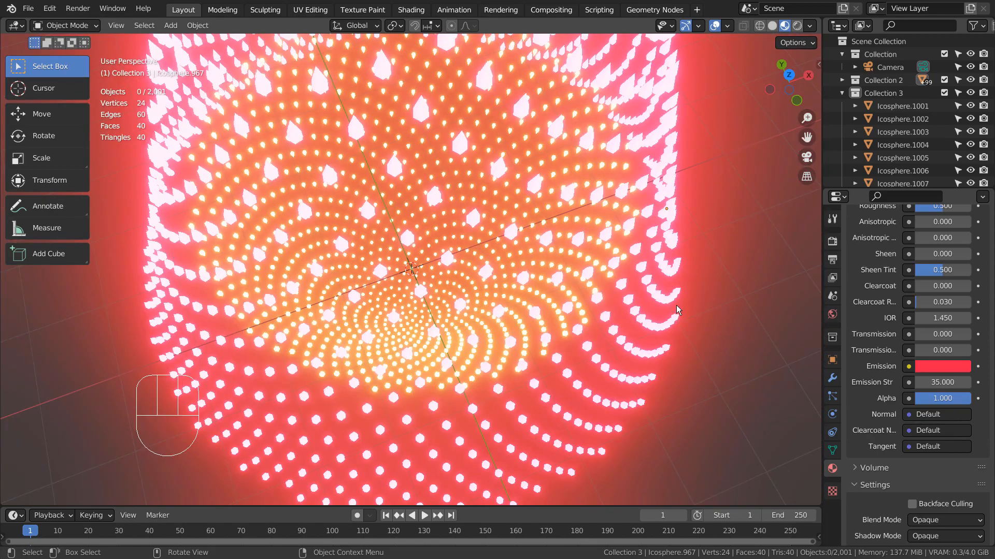
scroll(776, 337, "down", 1)
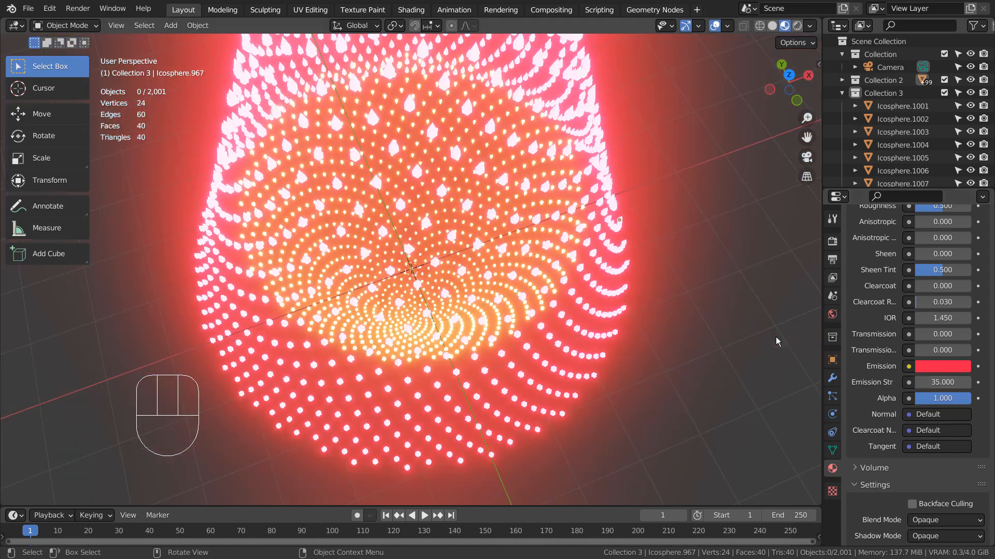
key("shift+a")
mouse_move(669, 220)
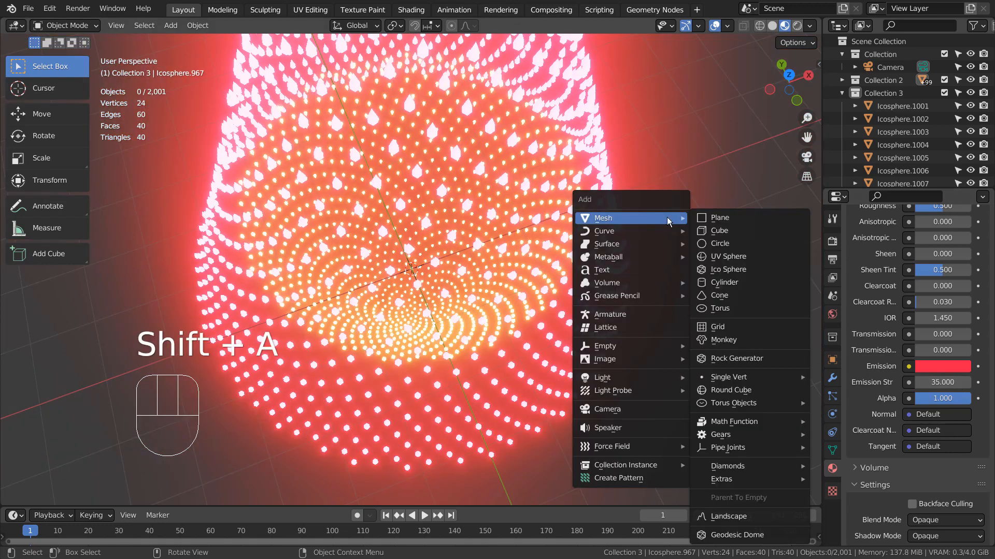
left_click(724, 256)
key("s")
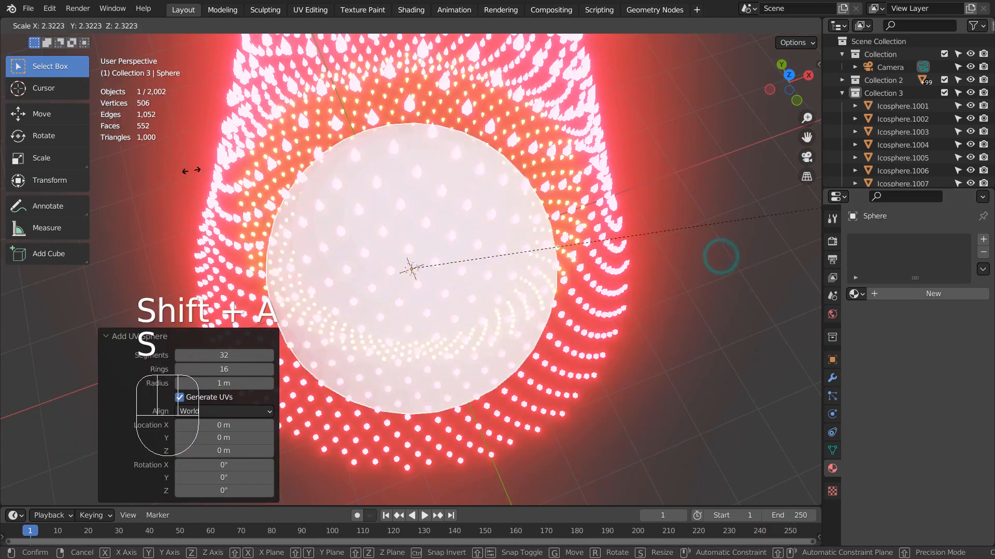
left_click(94, 314)
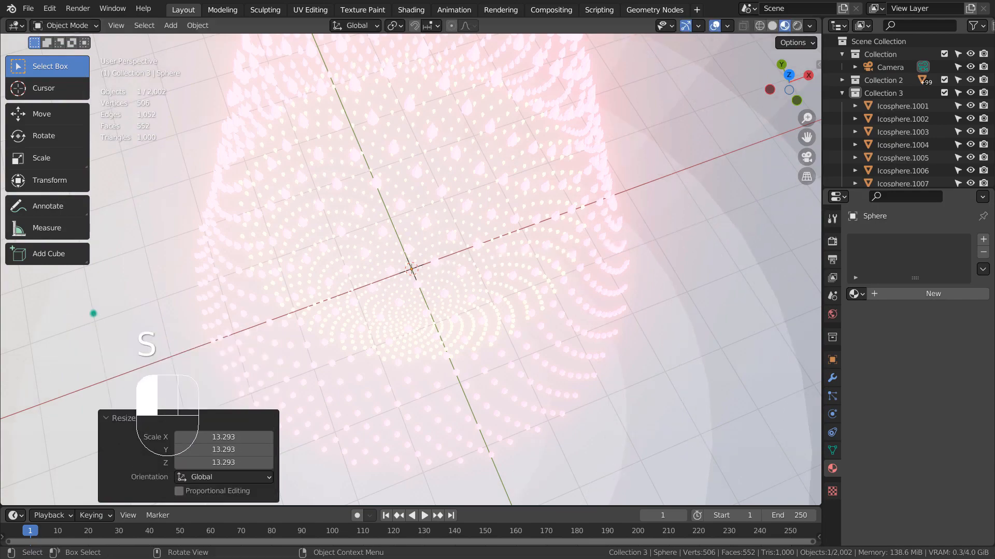
Add a level 3 Subdivision Surface to the large sphere and shade it smooth.
key("ctrl+3")
right_click(692, 149)
left_click(692, 149)
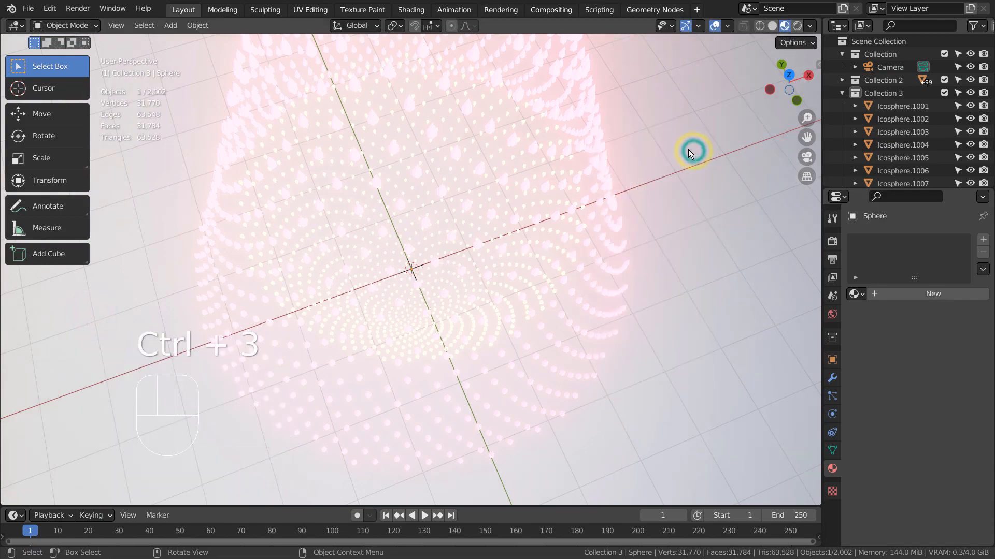
Give the large sphere a new material with a black base color.
left_click(942, 293)
left_click(948, 428)
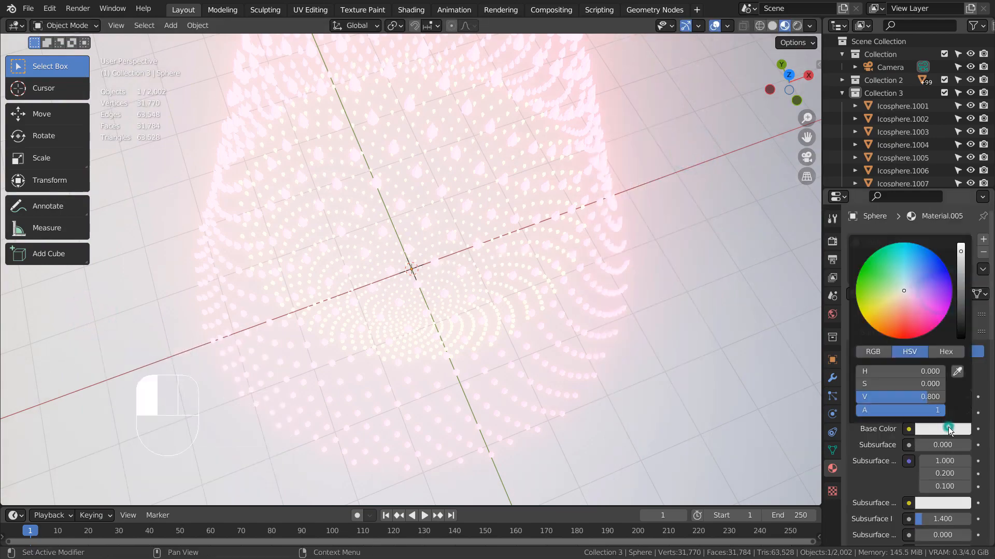
left_click_drag(962, 307, 962, 337)
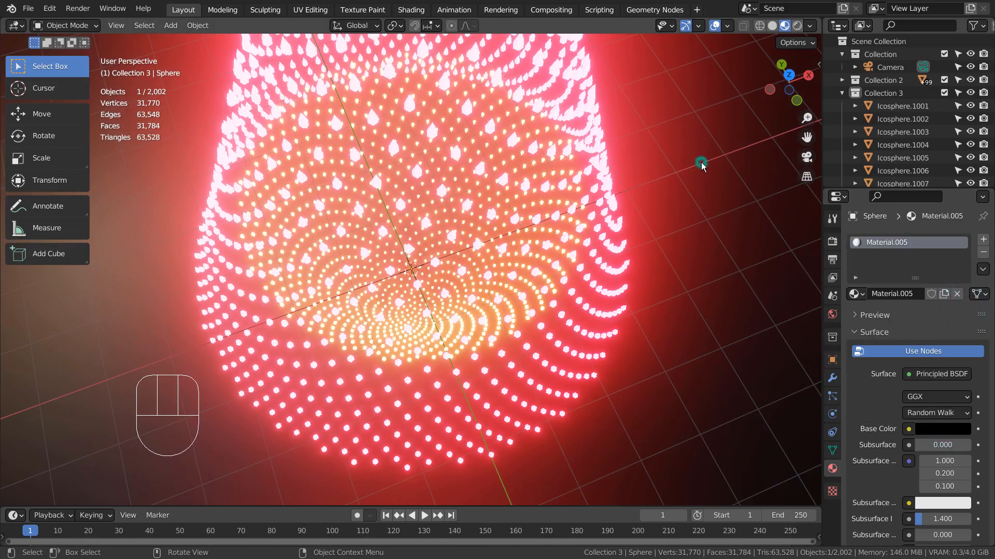
scroll(701, 163, "up", 5)
scroll(700, 163, "down", 4)
scroll(701, 163, "up", 4)
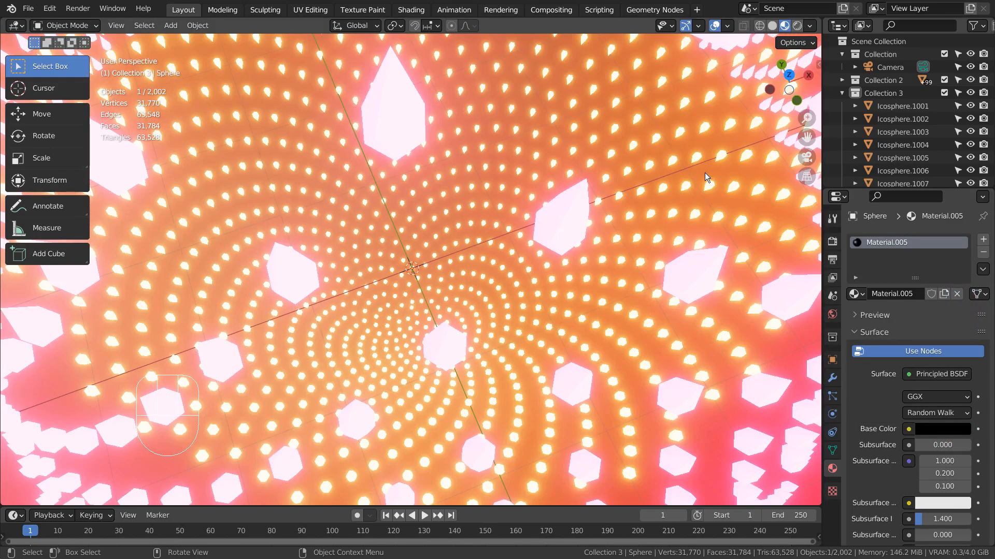
scroll(704, 173, "down", 4)
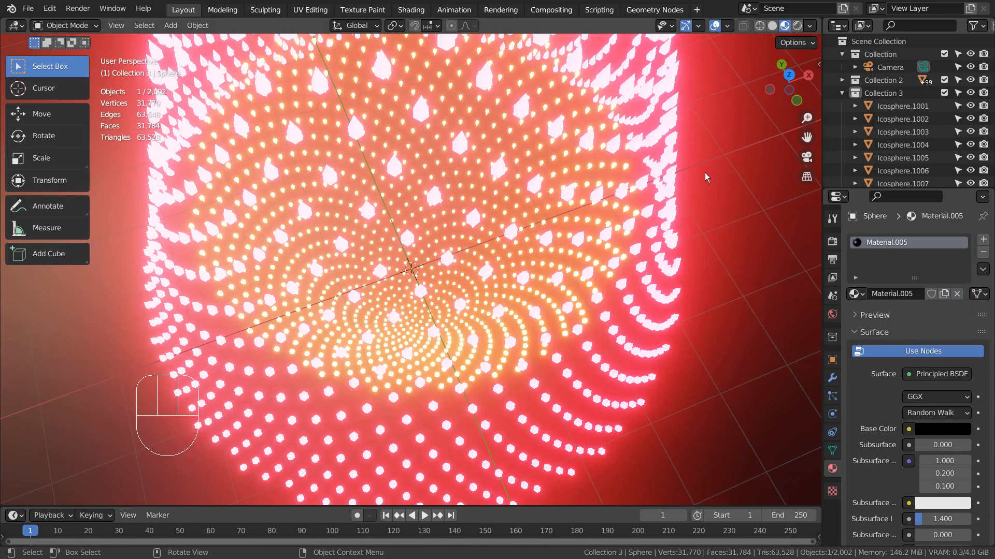
Select all objects of Collection 2, make one outer-cone icosphere active and join them into a single mesh.
left_click(841, 93)
right_click(853, 85)
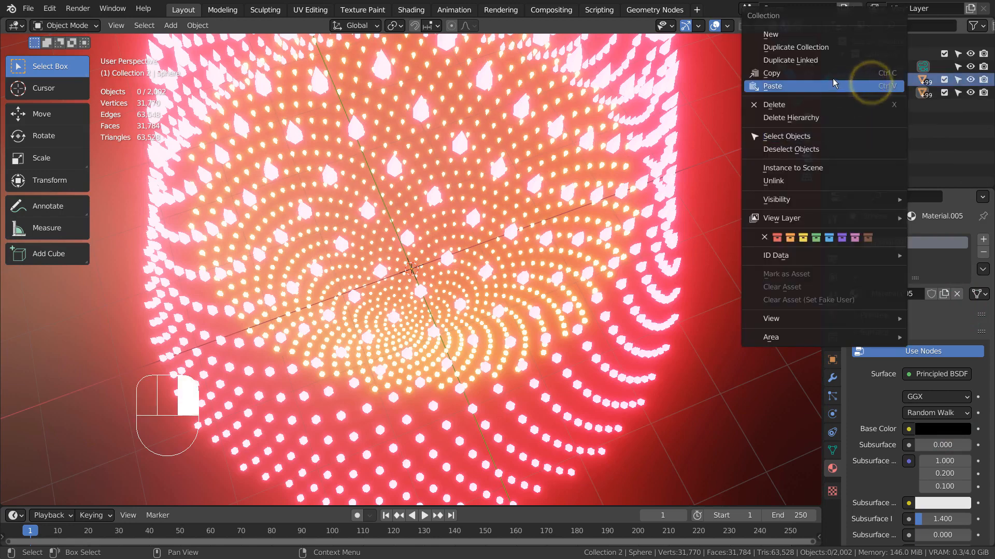
left_click(824, 137)
key("shift")
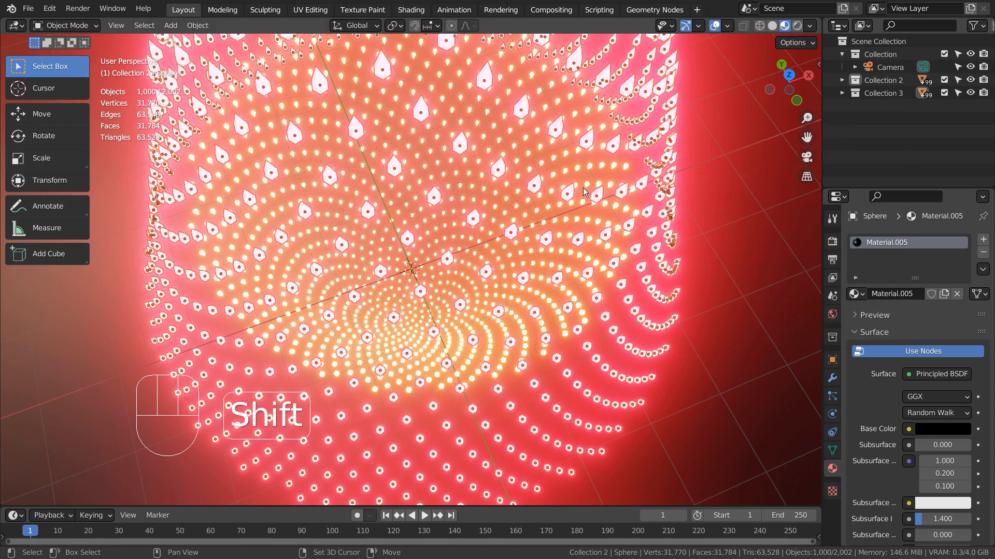
left_click(569, 195, "shift")
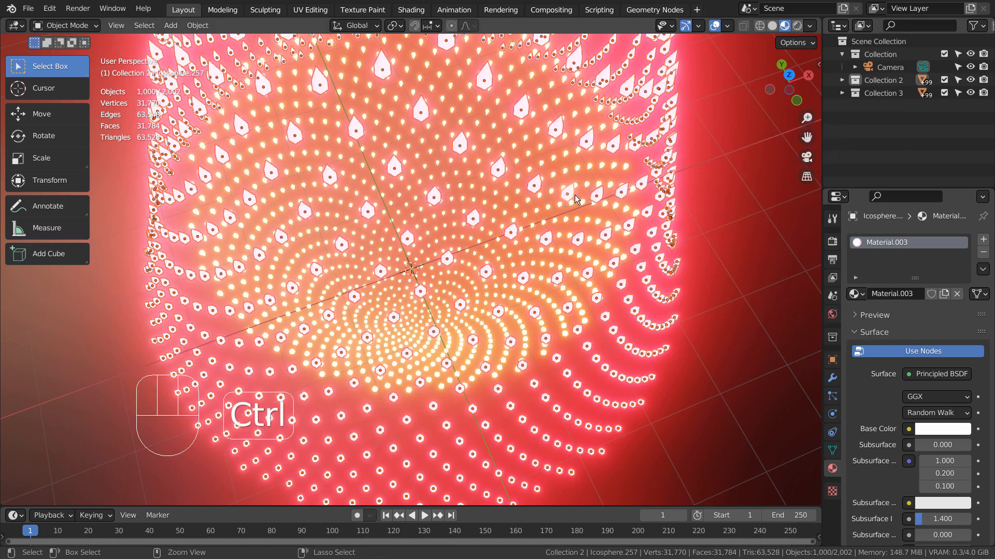
key("ctrl+j")
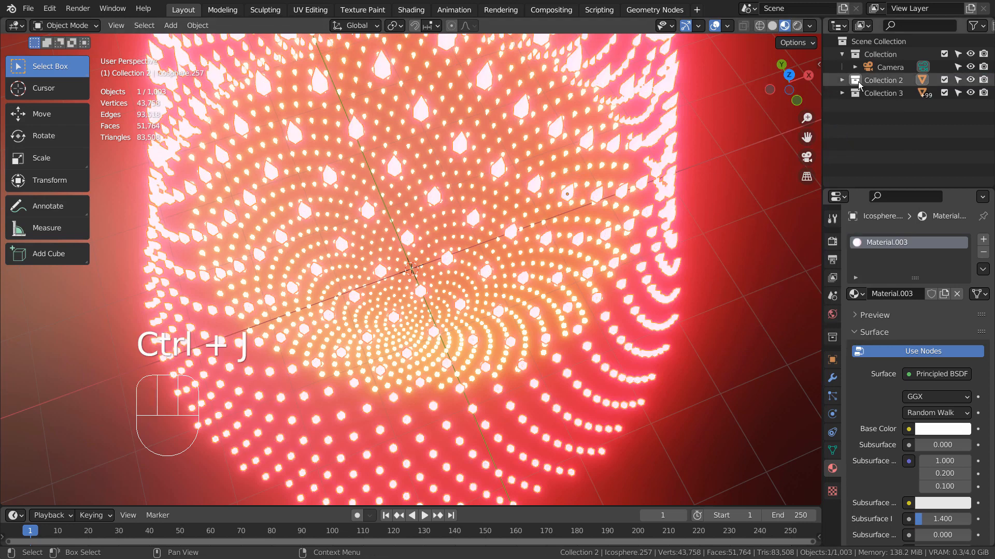
Select all objects of Collection 3, make one inner icosphere active and join them into a single mesh.
left_click(883, 93)
right_click(881, 93)
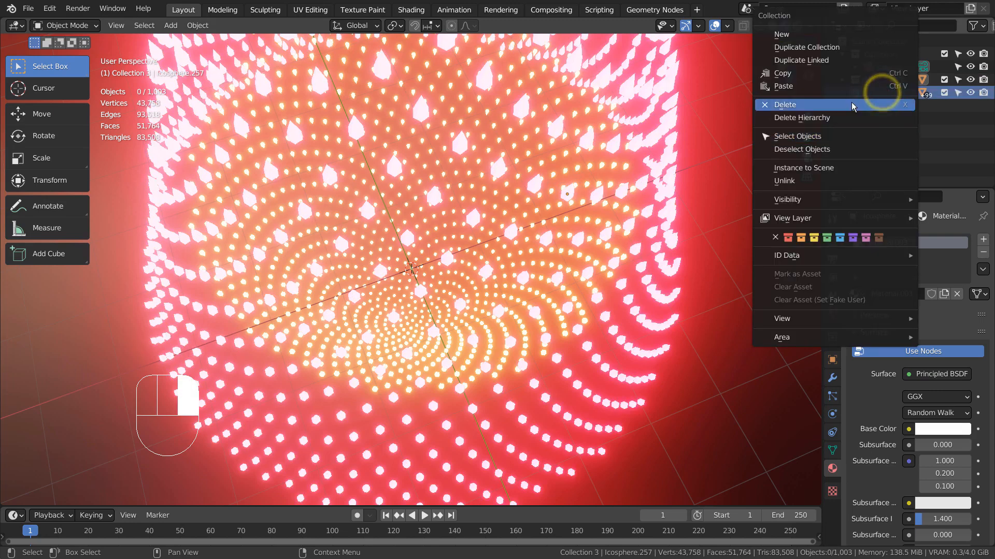
left_click(832, 136)
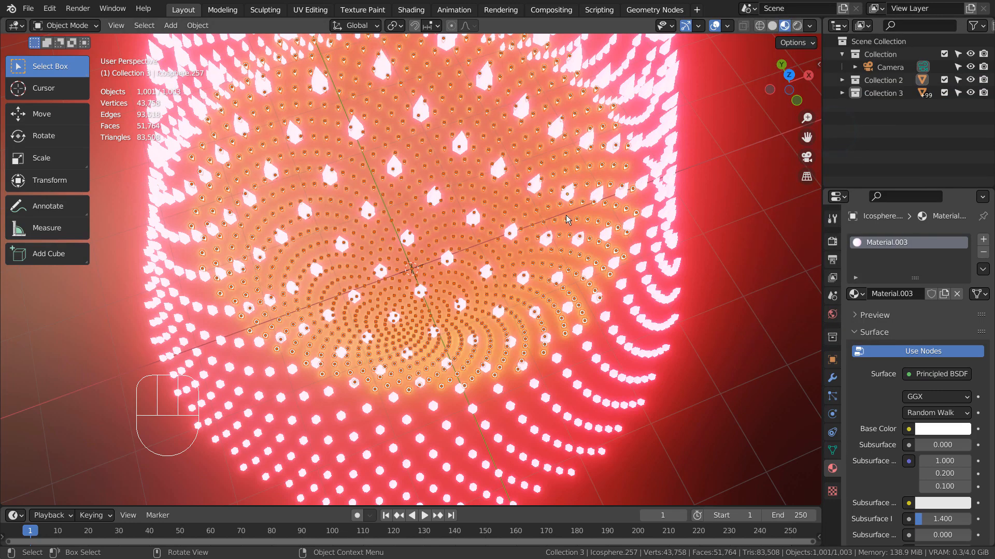
key("shift")
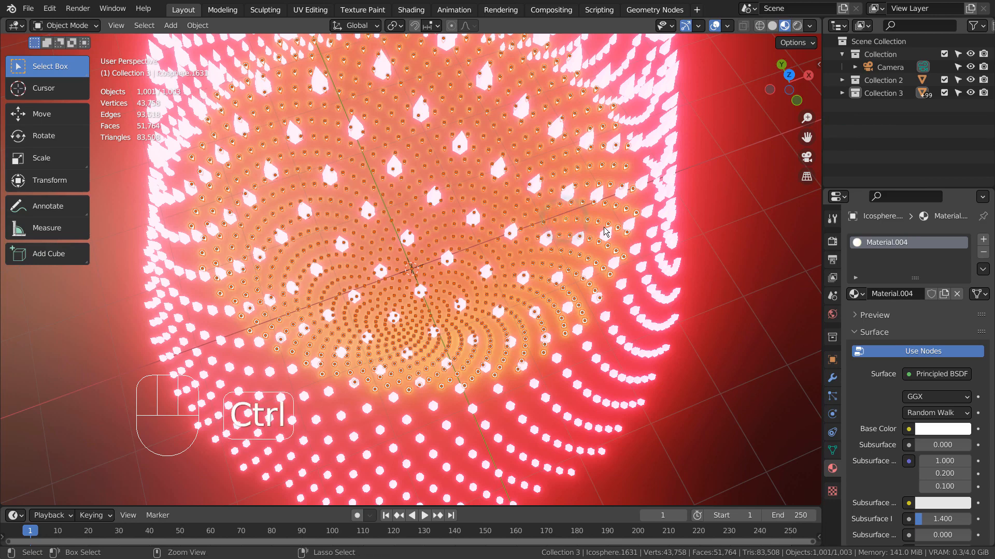
key("ctrl+j")
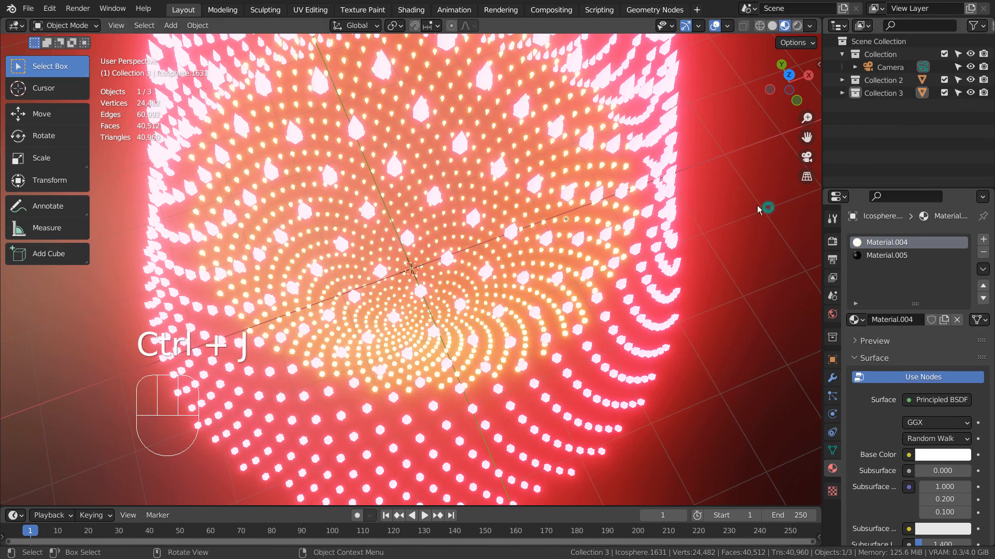
Select the joined outer cone, show its transform values and set its origin to the 3D cursor.
left_click(664, 126)
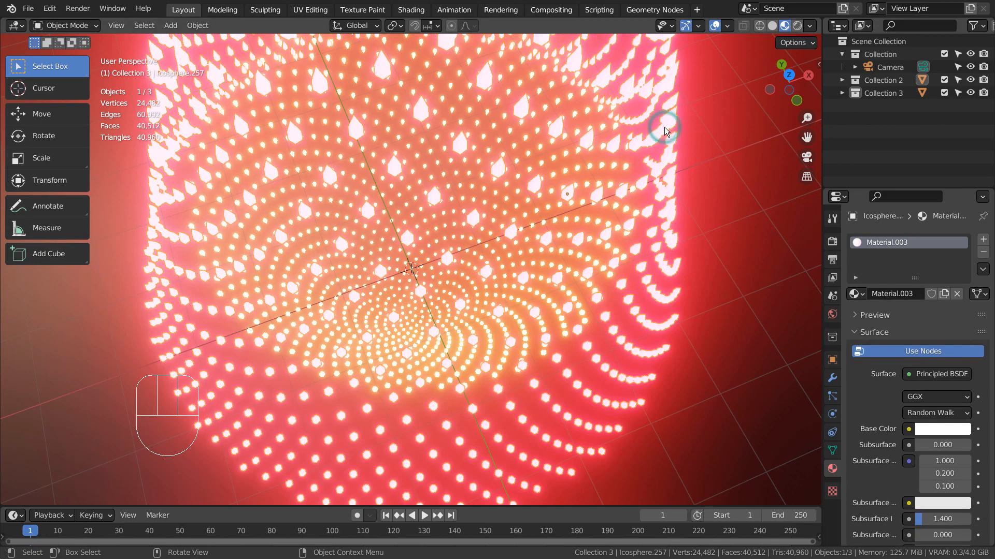
key("n")
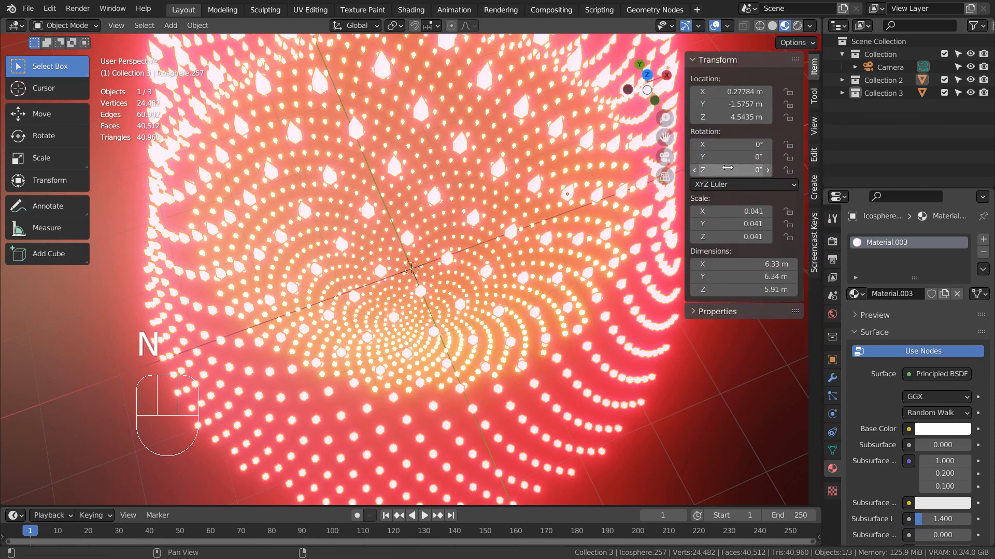
left_click_drag(726, 169, 777, 167)
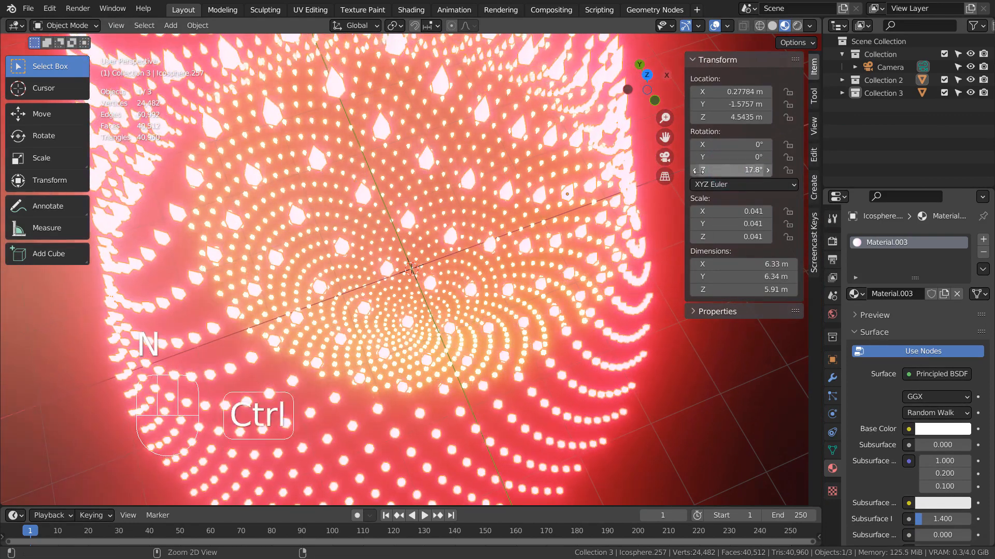
key("ctrl+z")
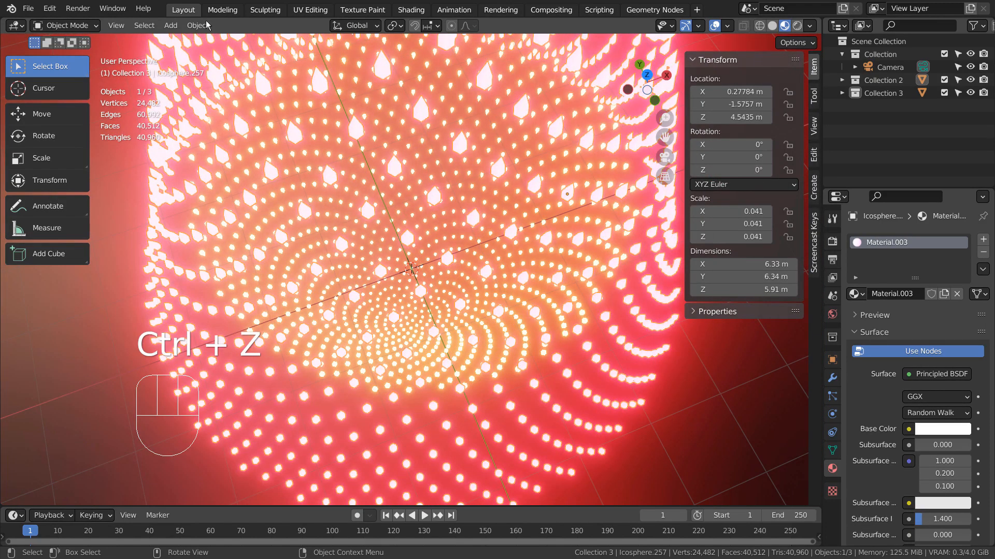
left_click(206, 25)
mouse_move(244, 52)
left_click(383, 82)
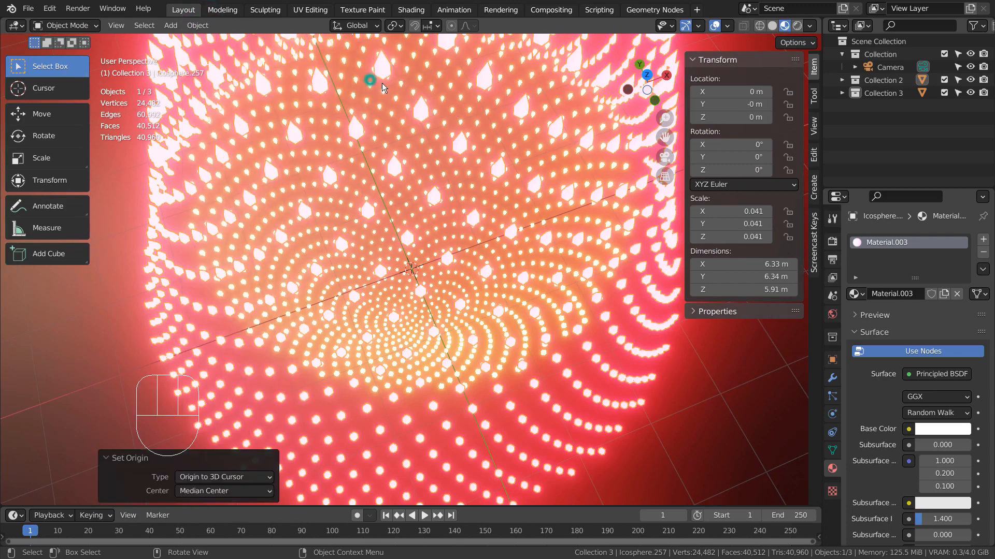
Set the joined inner mesh's origin to the 3D cursor and its Z rotation to -241°.
left_click(450, 227)
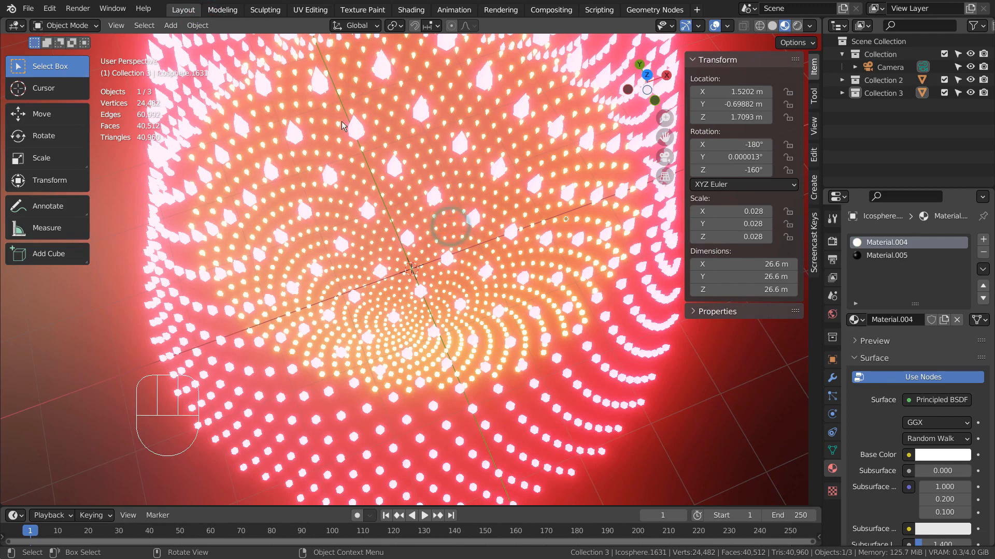
left_click(199, 26)
mouse_move(243, 53)
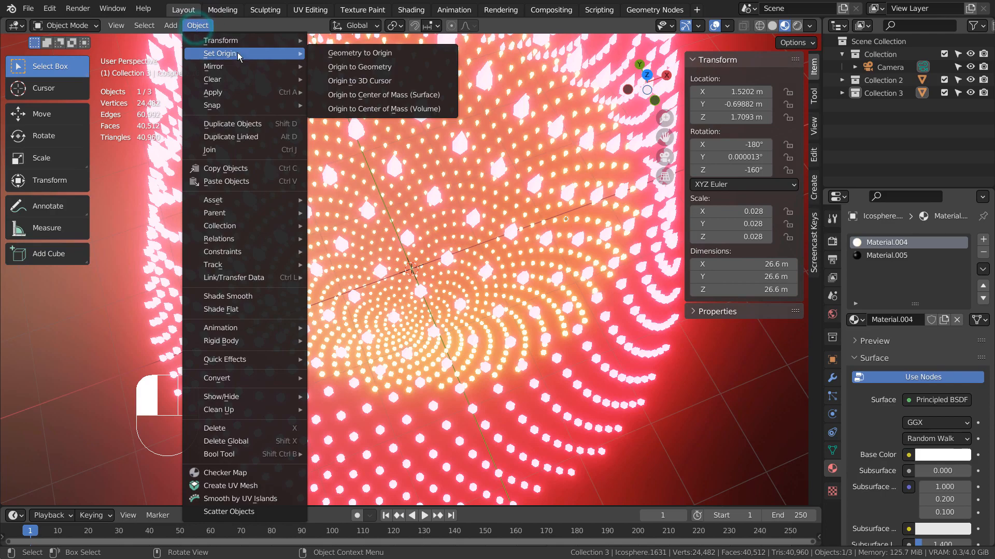
left_click(396, 81)
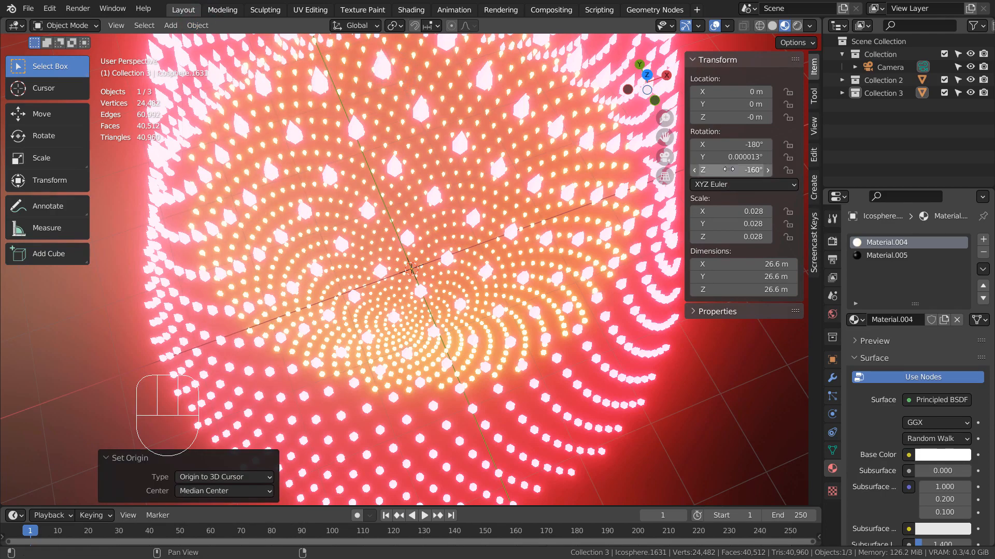
left_click_drag(730, 170, 803, 170)
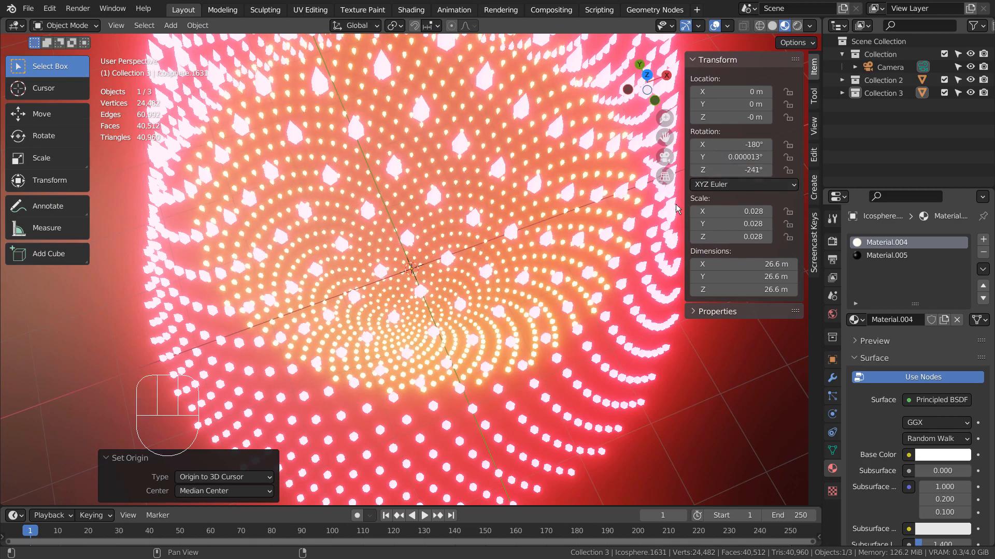
Keyframe the outer cone's rotation at 0° on frame 1 and move the current frame to 100.
left_click(669, 243)
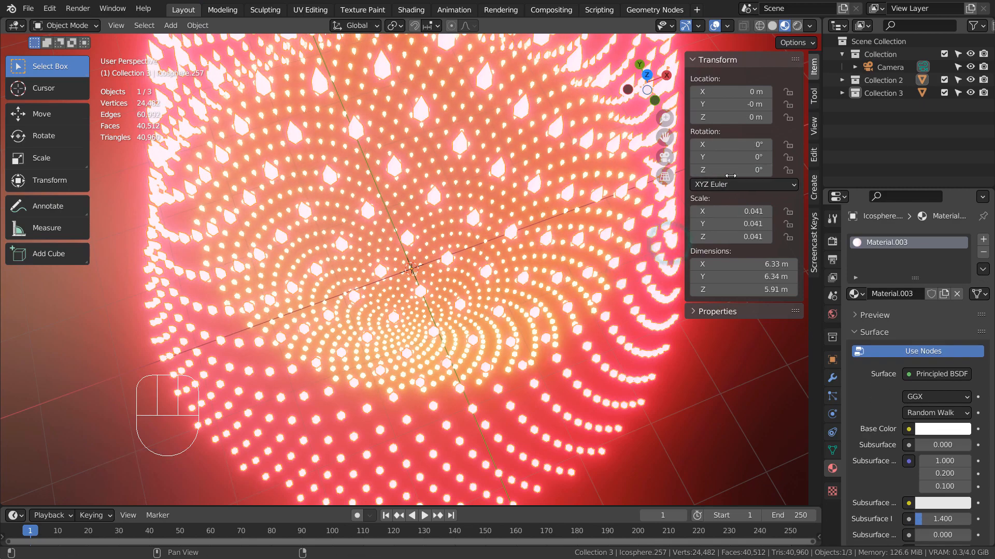
left_click_drag(731, 170, 761, 170)
key("ctrl+z")
key("i")
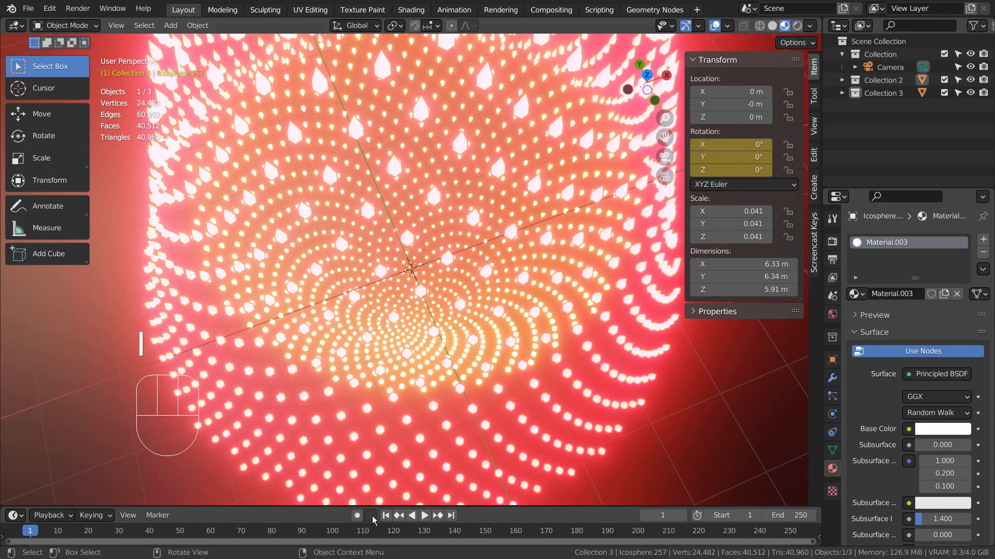
left_click(333, 532)
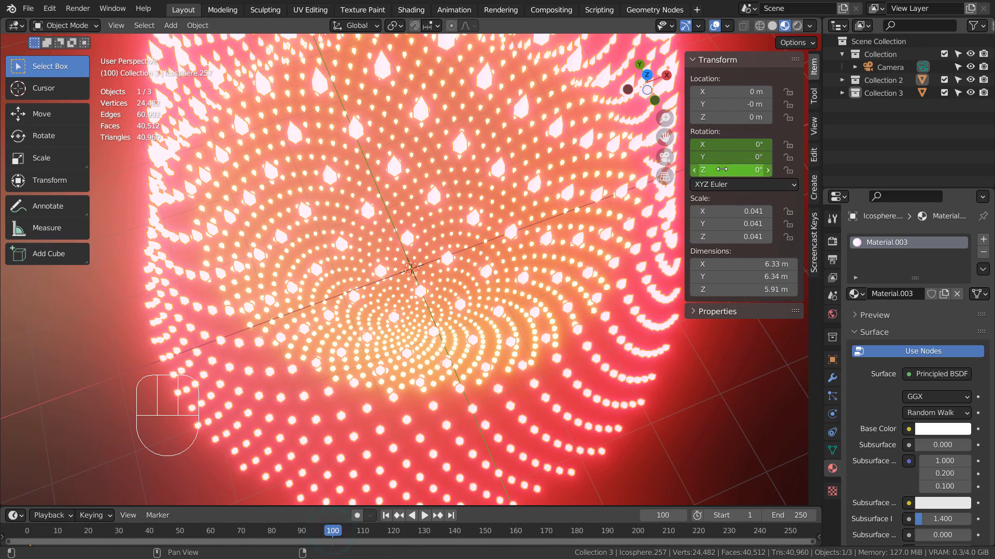
Set the outer cone's Z rotation to 359° on frame 100, keyframe it and set the animation's end frame to 100.
type("9")
key("Return")
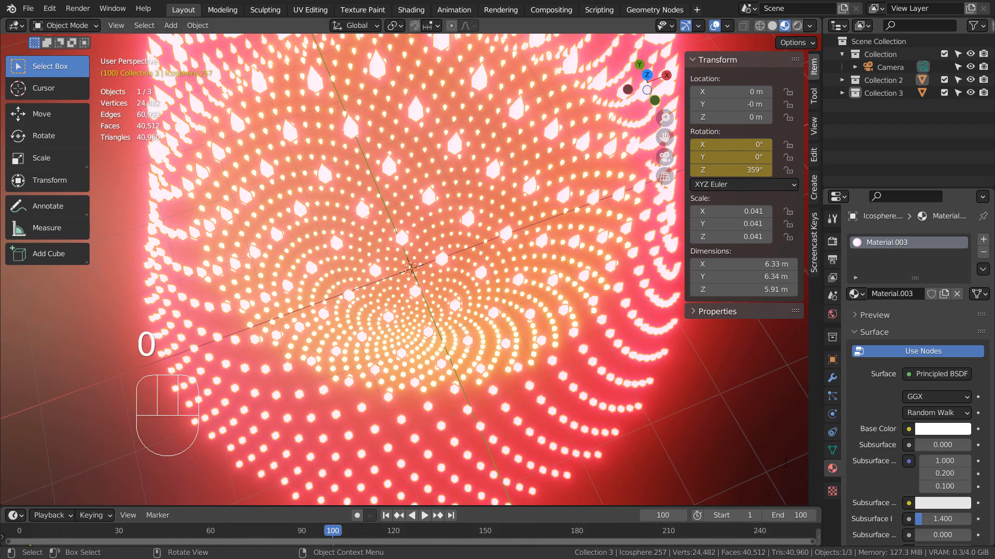
Select the joined inner mesh, set its Z rotation to 0° and keyframe its rotation on frame 1.
left_click(453, 266)
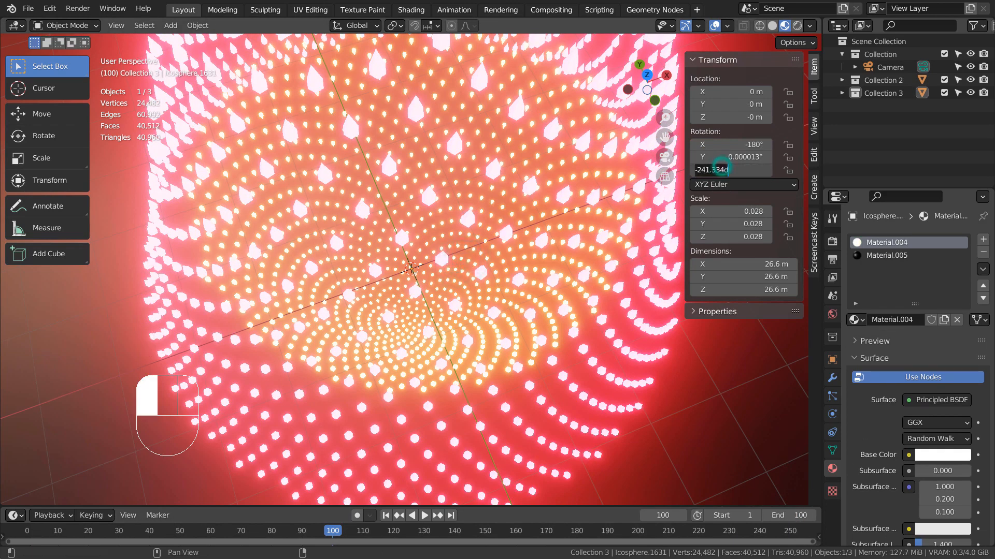
type("0")
key("Return")
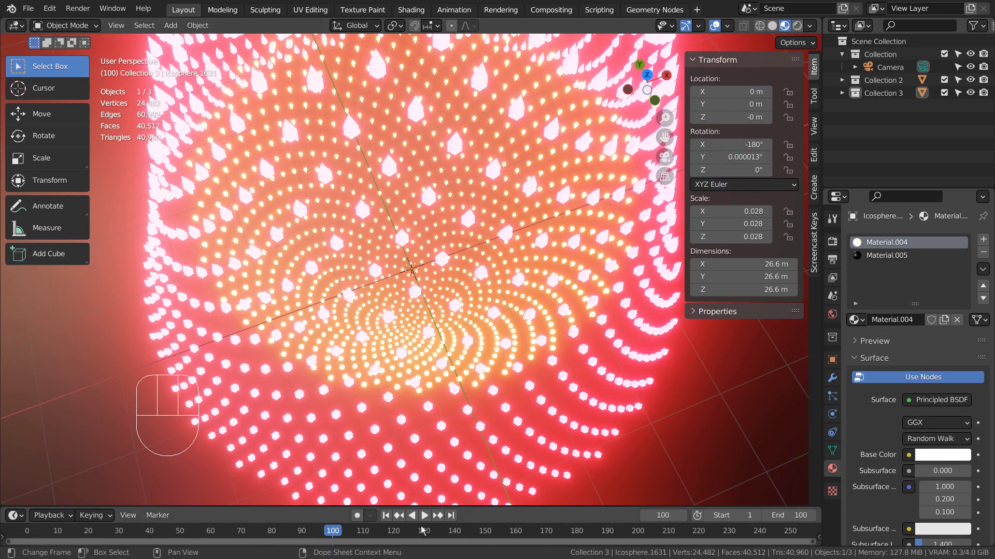
left_click(387, 516)
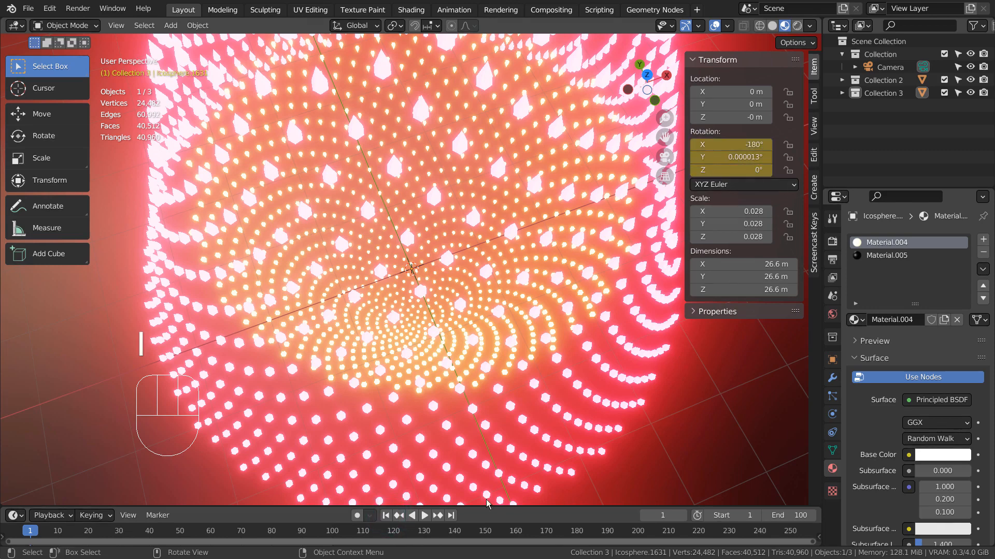
Keyframe the inner mesh's rotation with Z at -359° on frame 100 and return to frame 1.
left_click(450, 516)
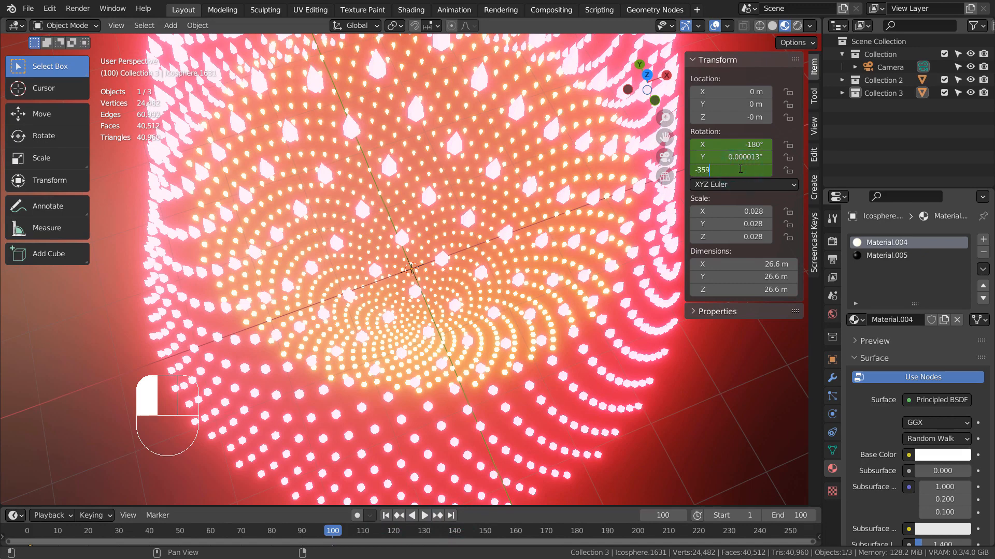
key("Return")
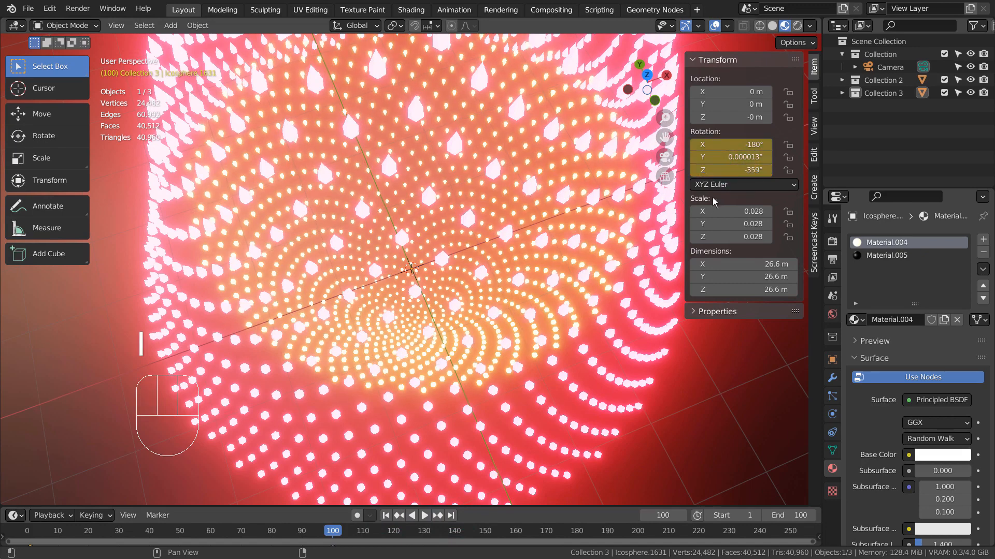
left_click(384, 516)
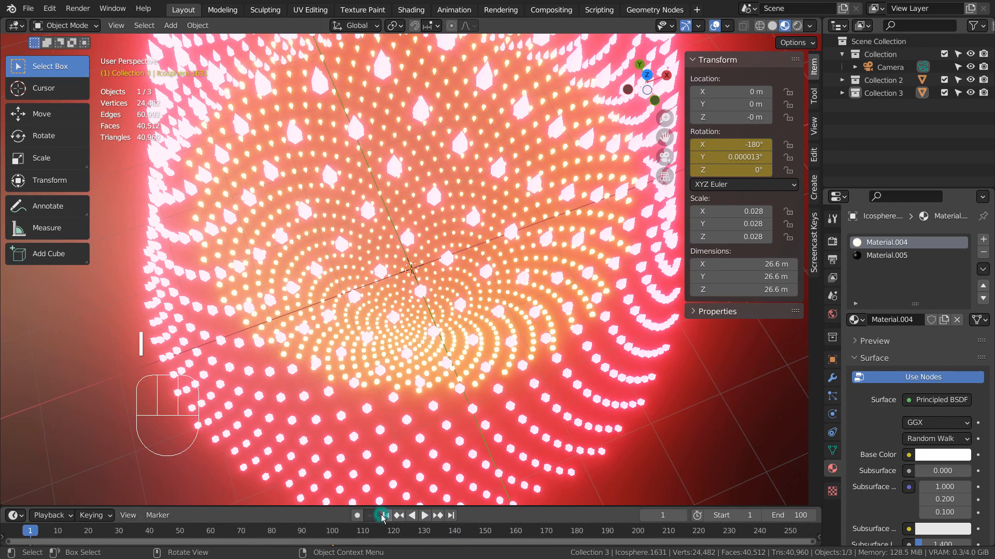
Play the rotation animation in the viewport and hide the viewport overlays.
scroll(537, 394, "up", 5)
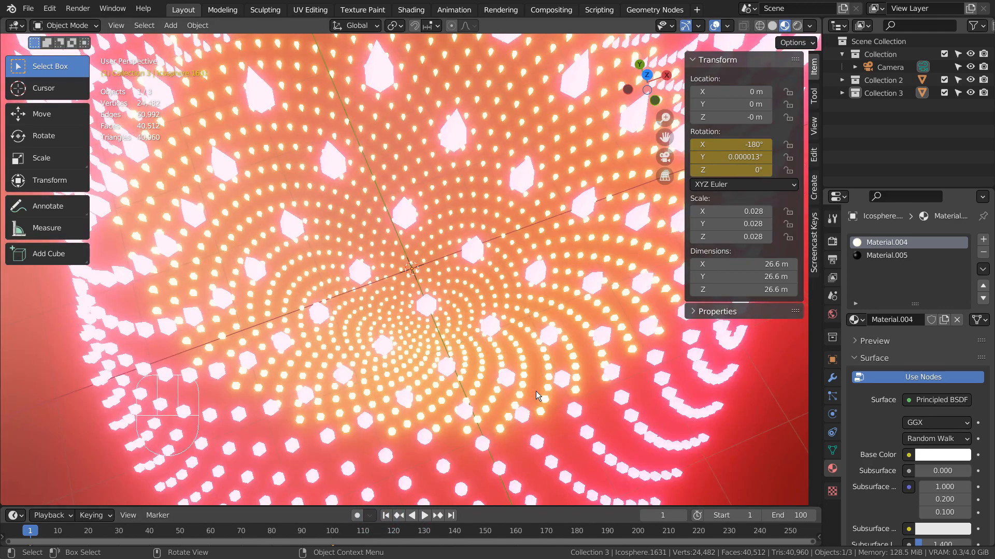
scroll(536, 395, "down", 5)
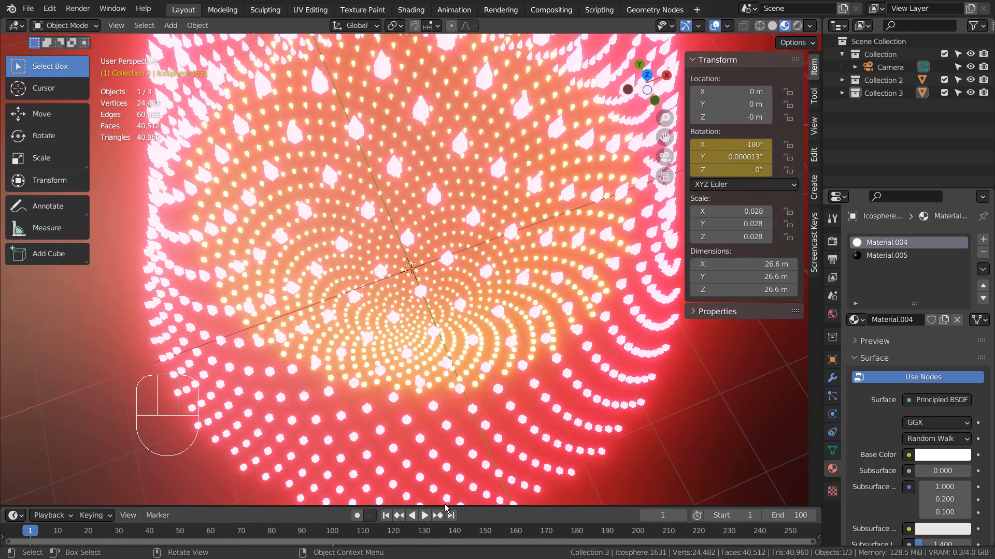
left_click(426, 516)
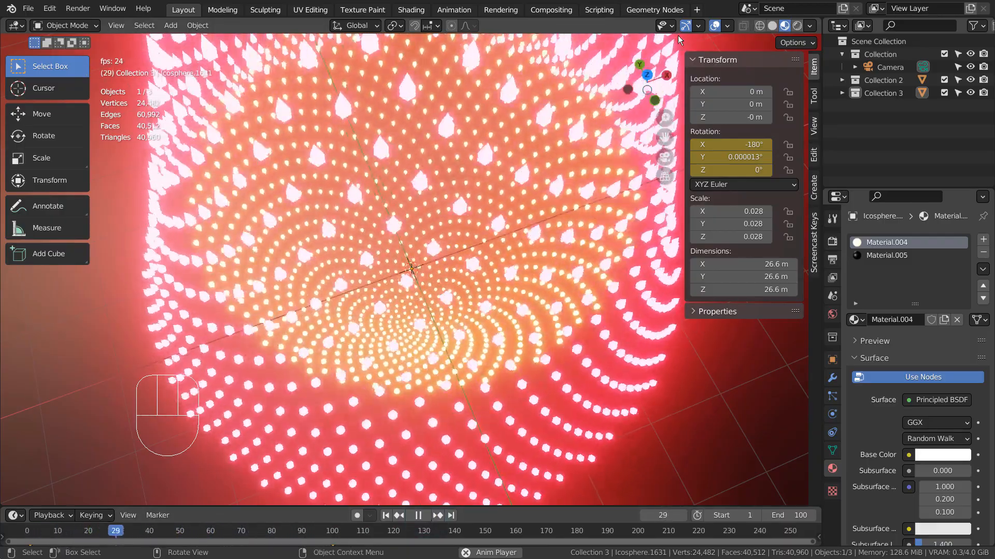
left_click(714, 25)
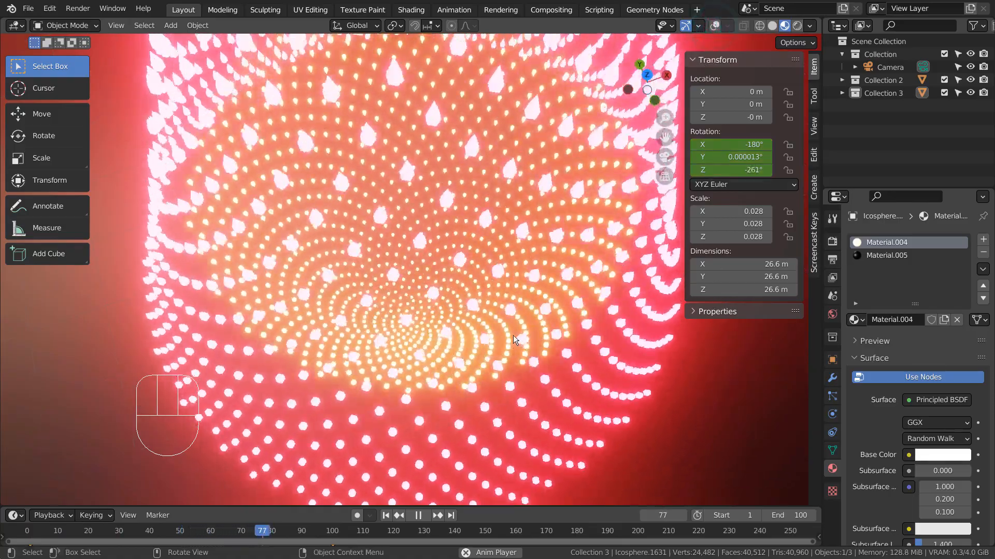
Align the camera to the current view, then stop playback and scrub through the timeline to check the framed animation.
key("ctrl+alt+KP_0")
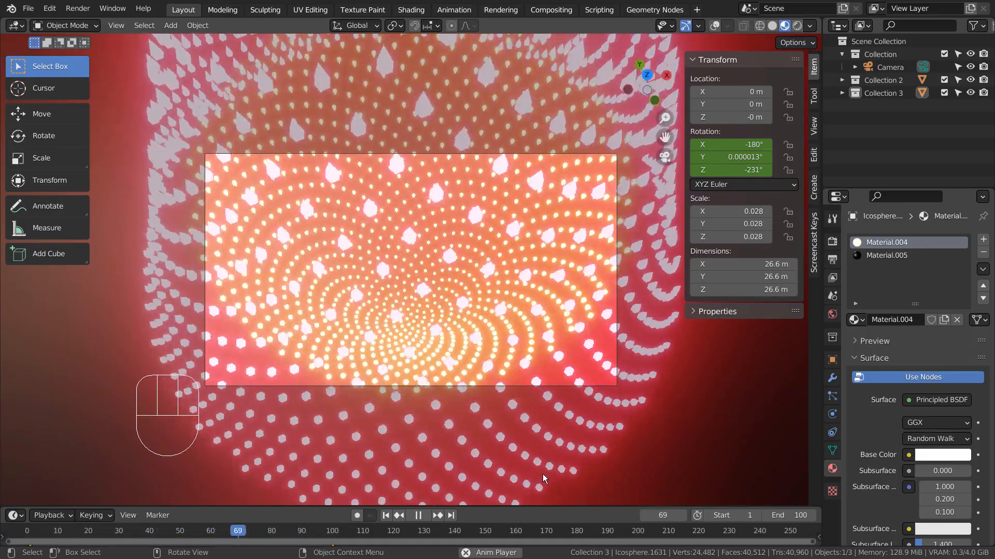
left_click(418, 515)
left_click_drag(100, 533, 267, 531)
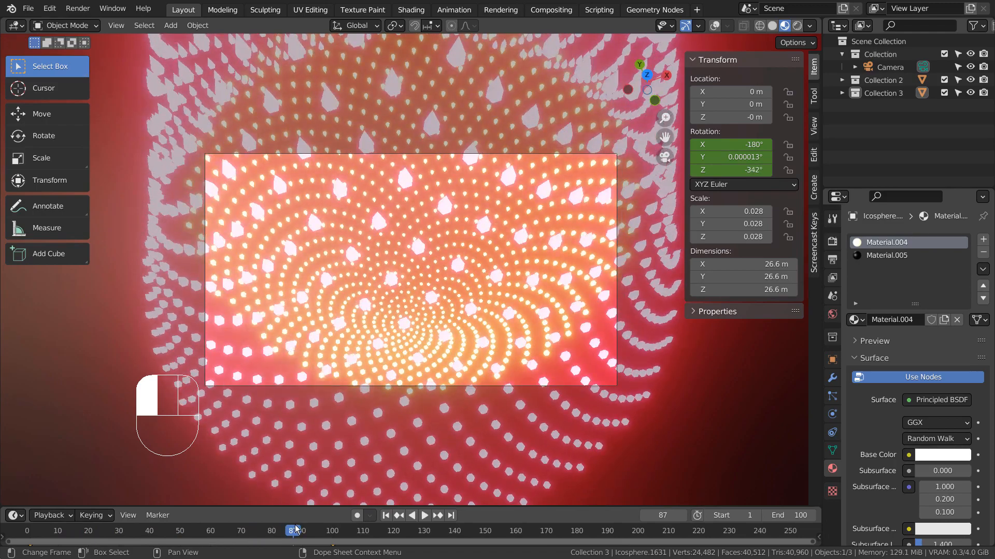